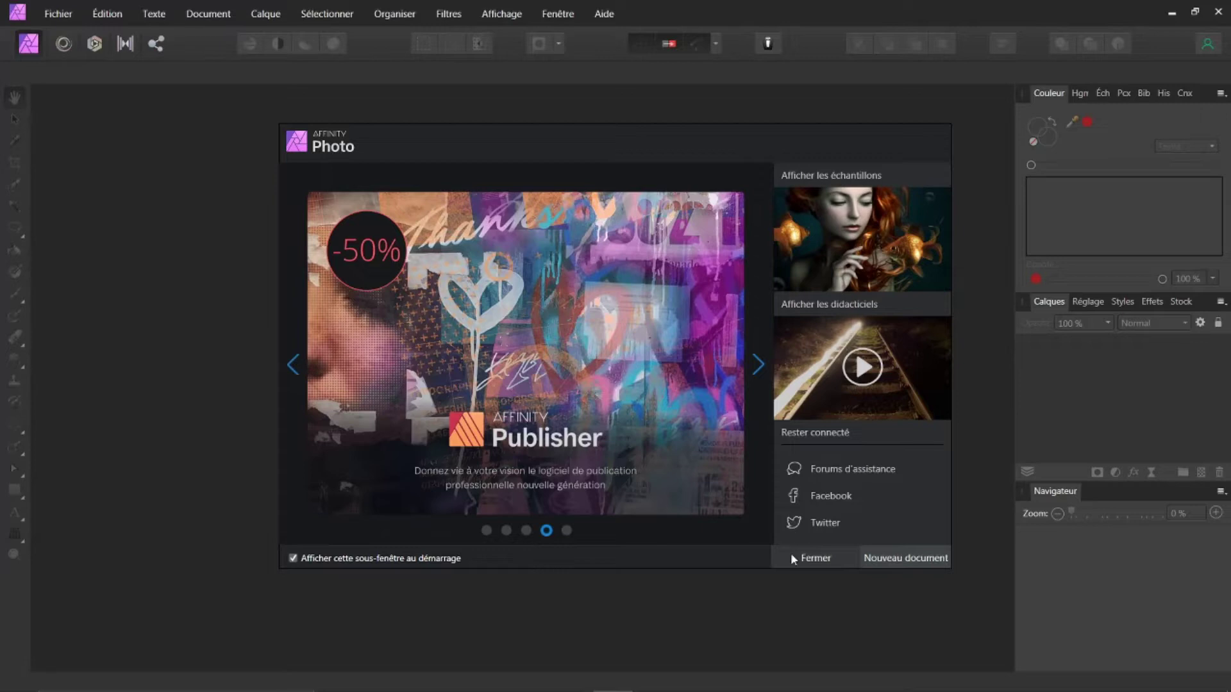
# - Dismiss the welcome window and review the Photo keyboard shortcuts in the Divers category of the preferences
pyautogui.click(798, 558)
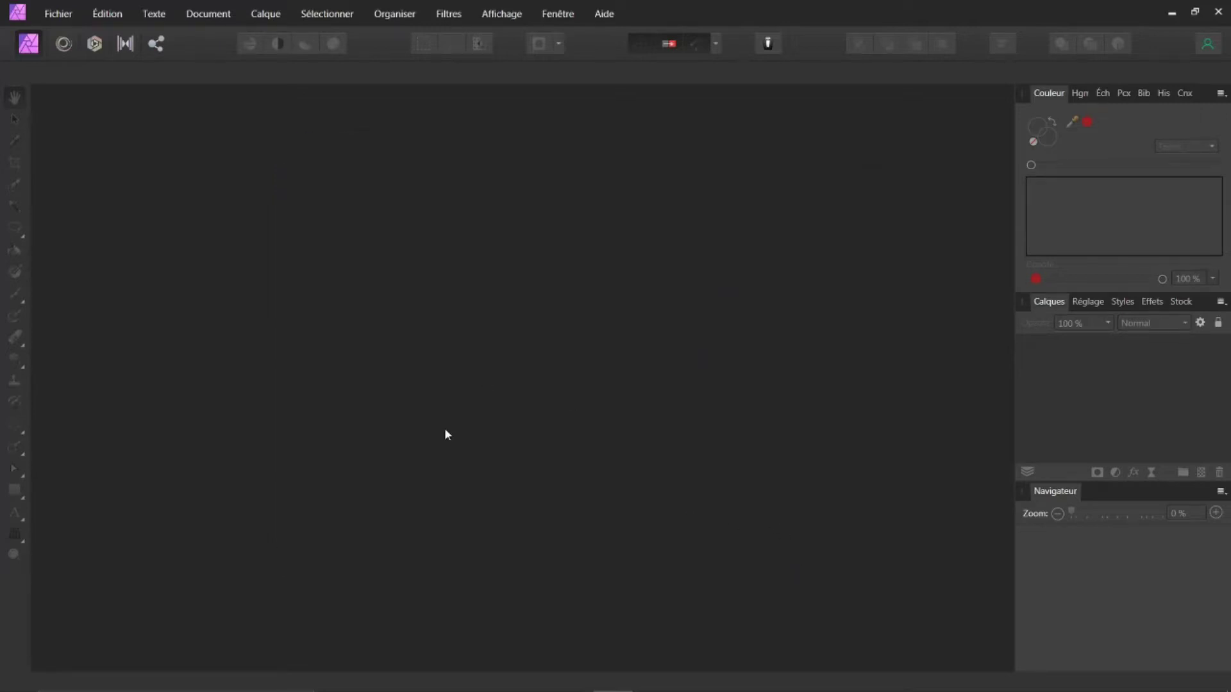
pyautogui.click(106, 15)
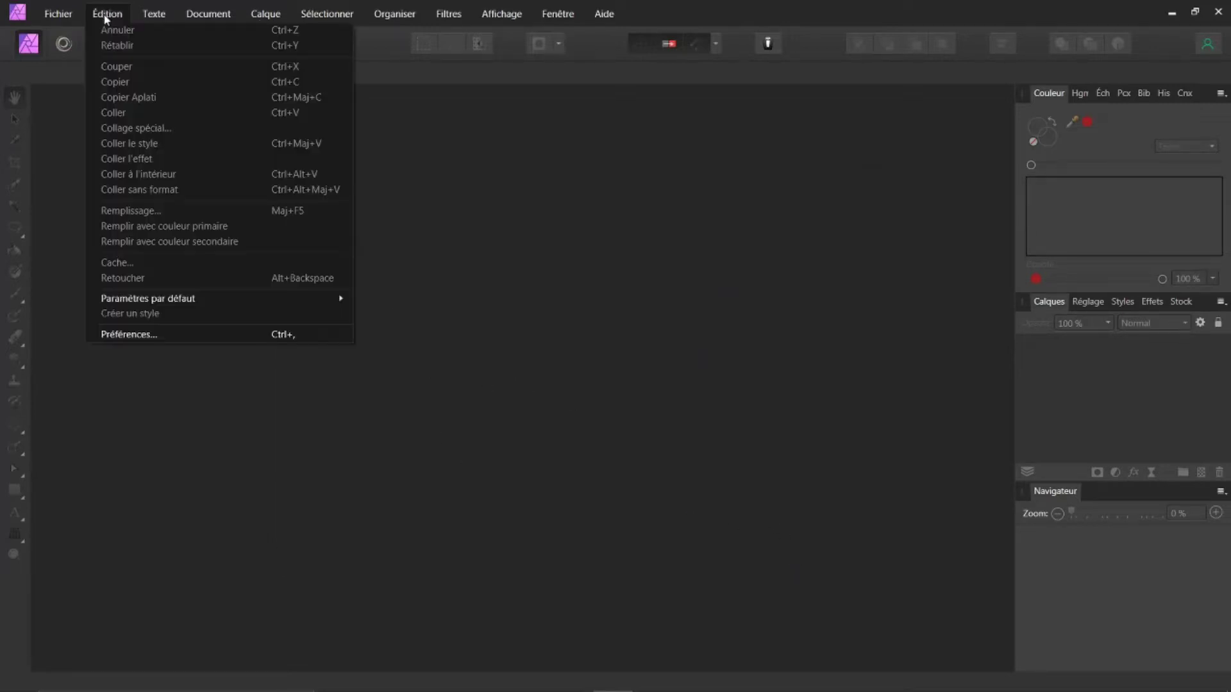
pyautogui.click(131, 335)
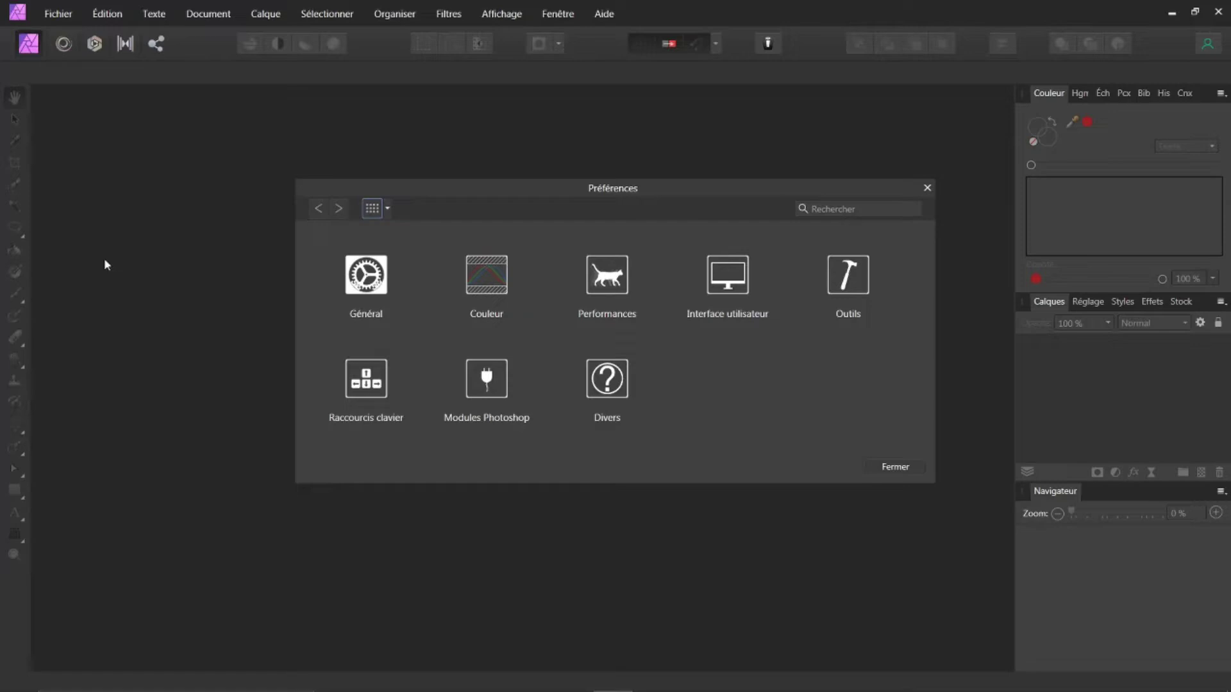
pyautogui.click(373, 368)
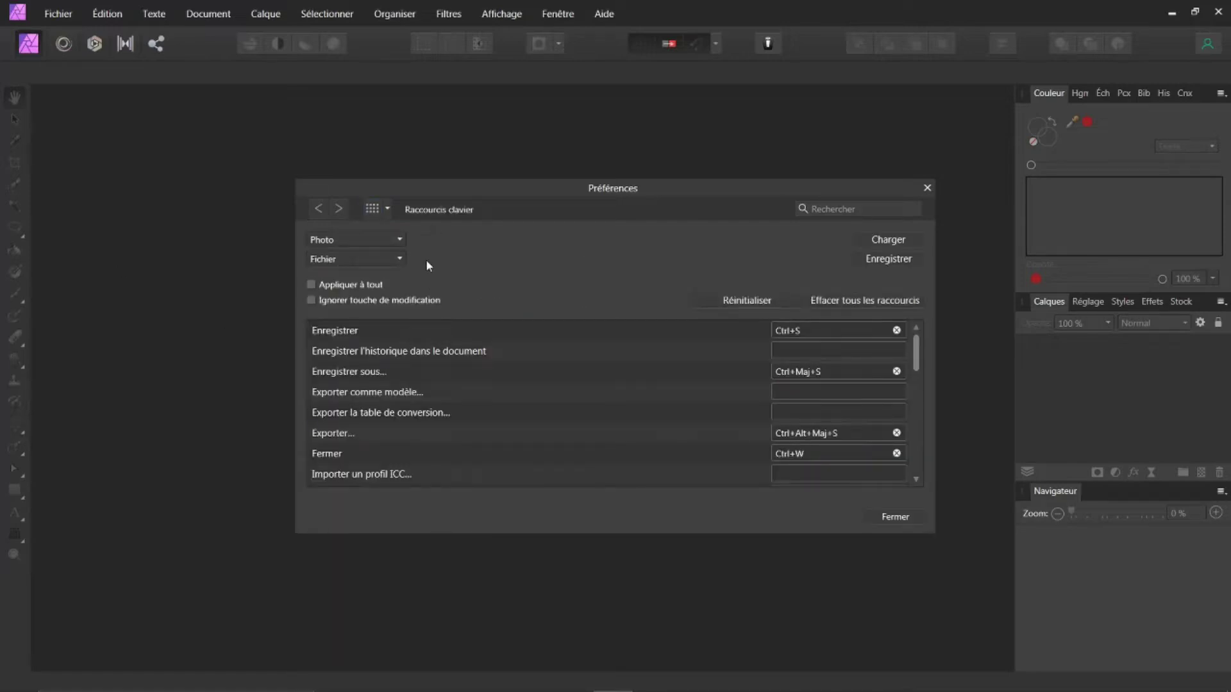
pyautogui.click(398, 259)
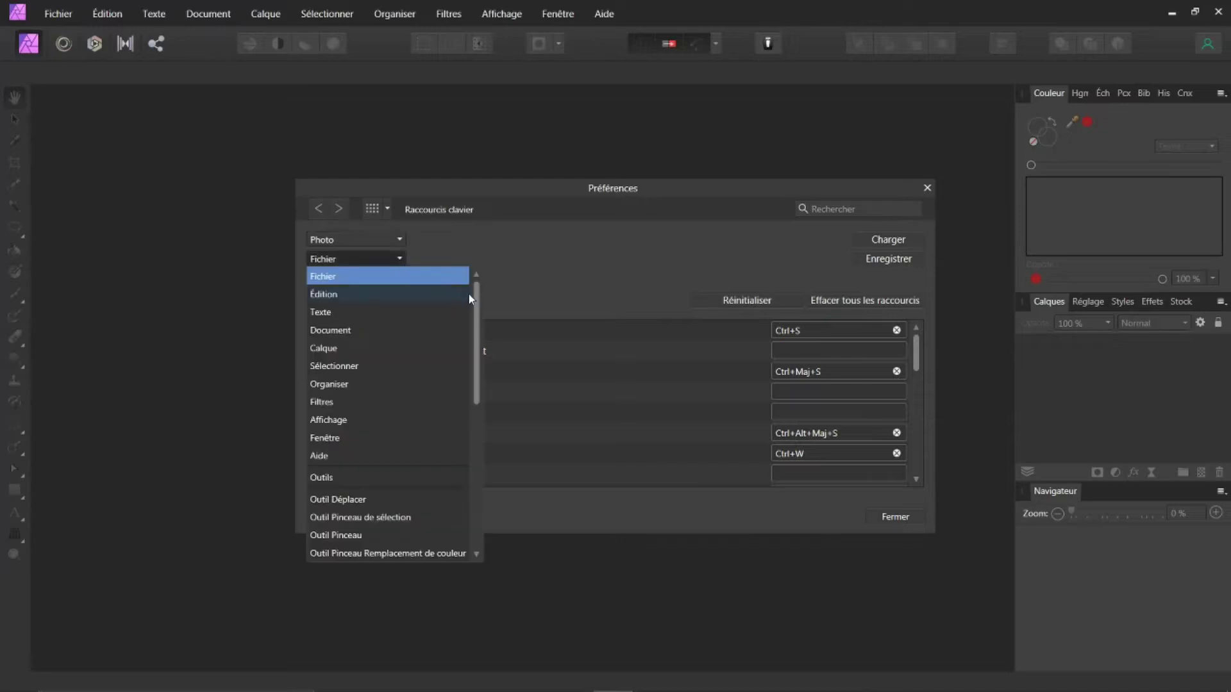
pyautogui.moveTo(476, 298); pyautogui.dragTo(488, 468)
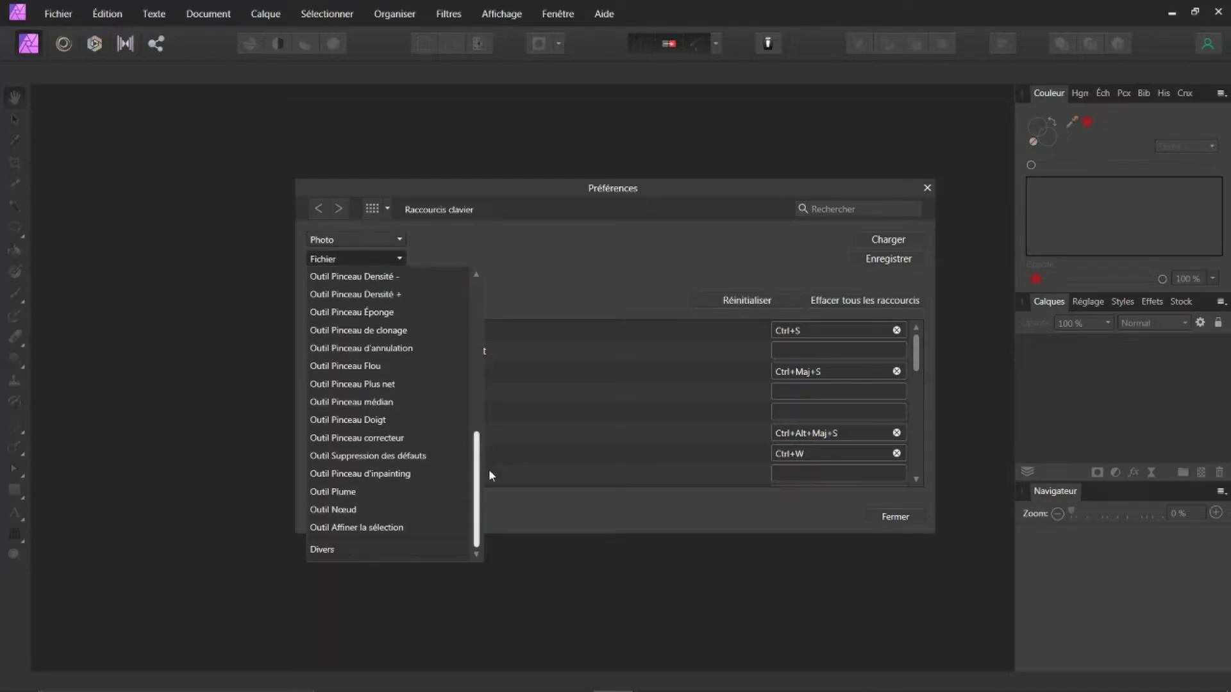
pyautogui.click(323, 550)
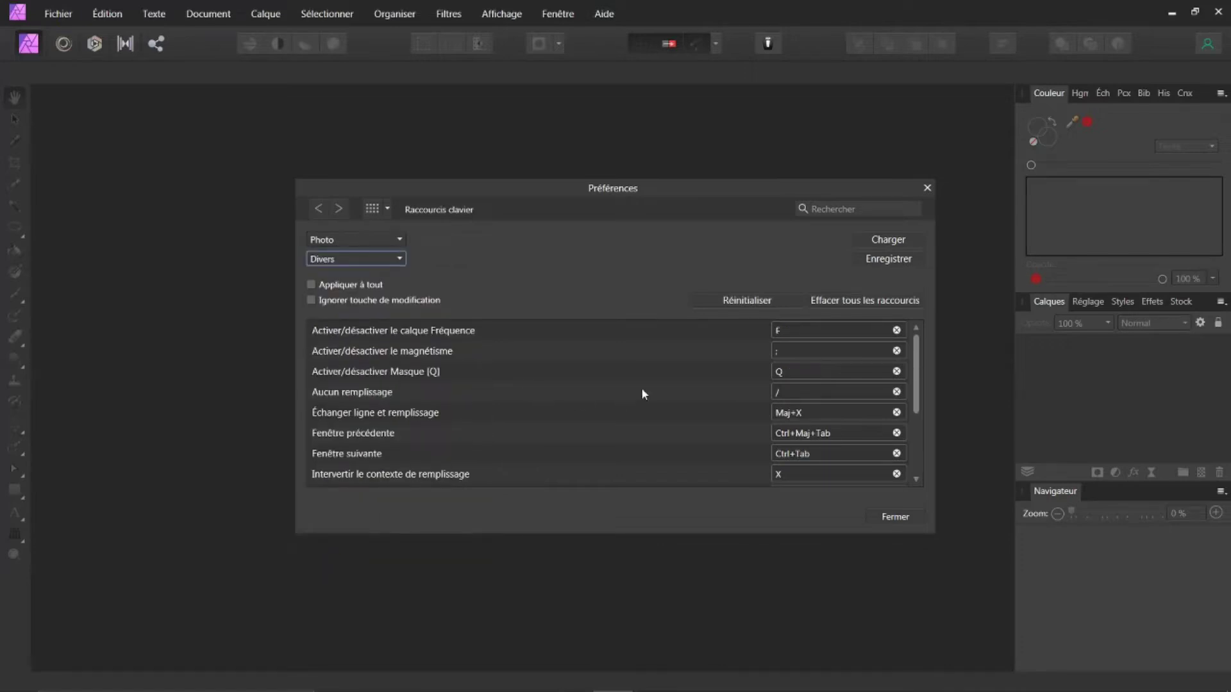
pyautogui.moveTo(915, 338); pyautogui.dragTo(898, 436)
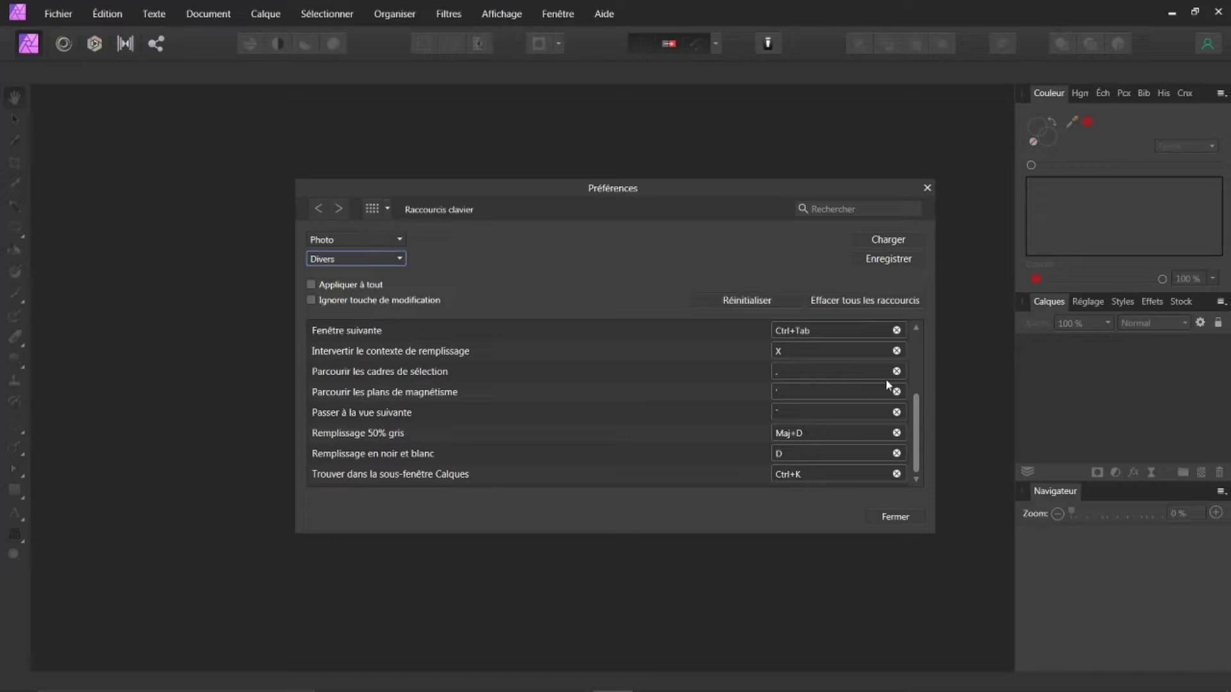
pyautogui.click(894, 517)
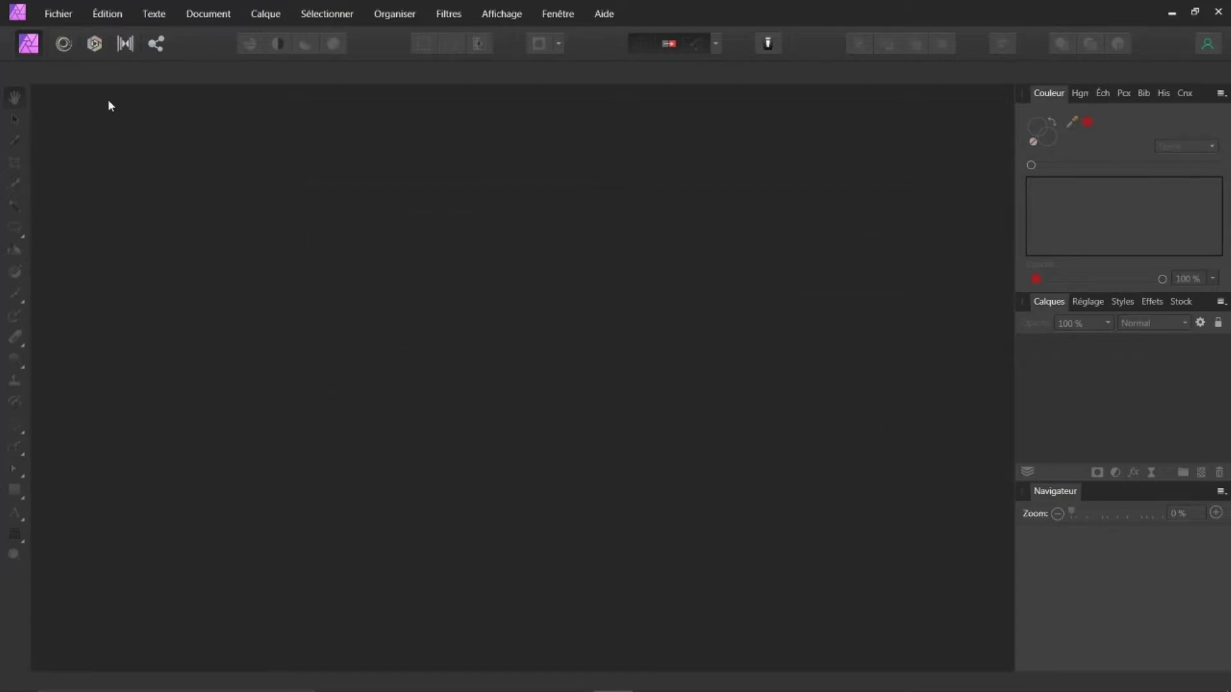
# - Open the recent image hong-kong-4103334_1920.jpg
pyautogui.click(57, 20)
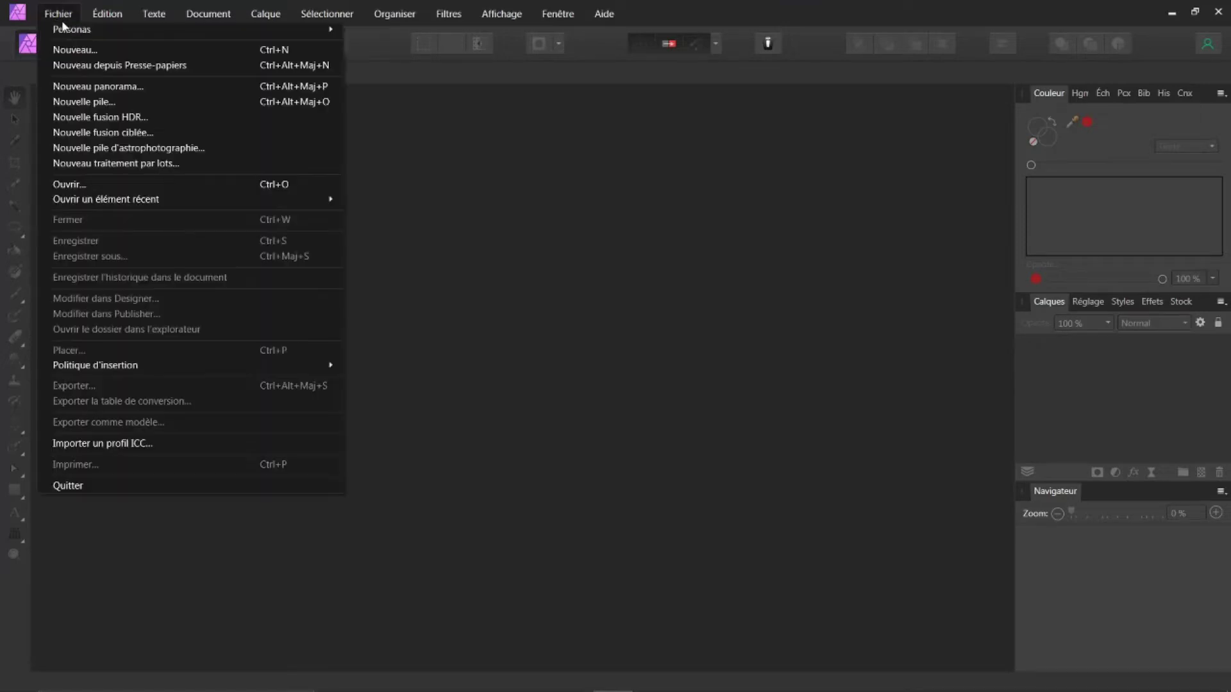
pyautogui.moveTo(295, 202)
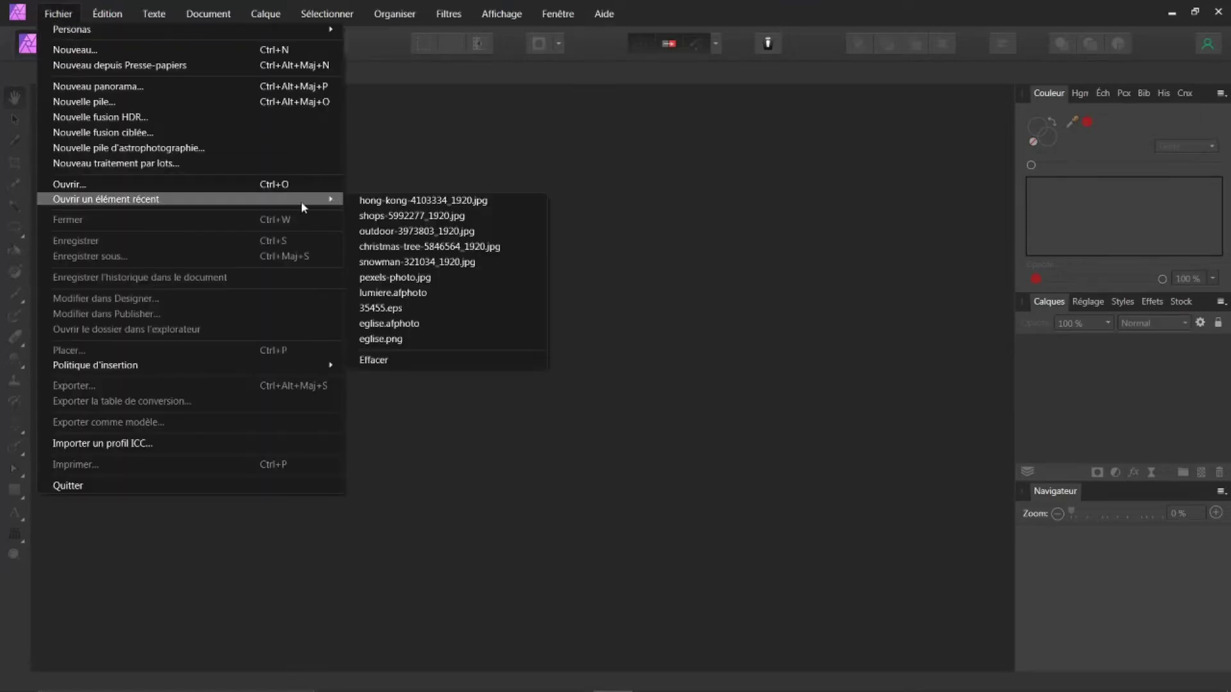
pyautogui.click(368, 204)
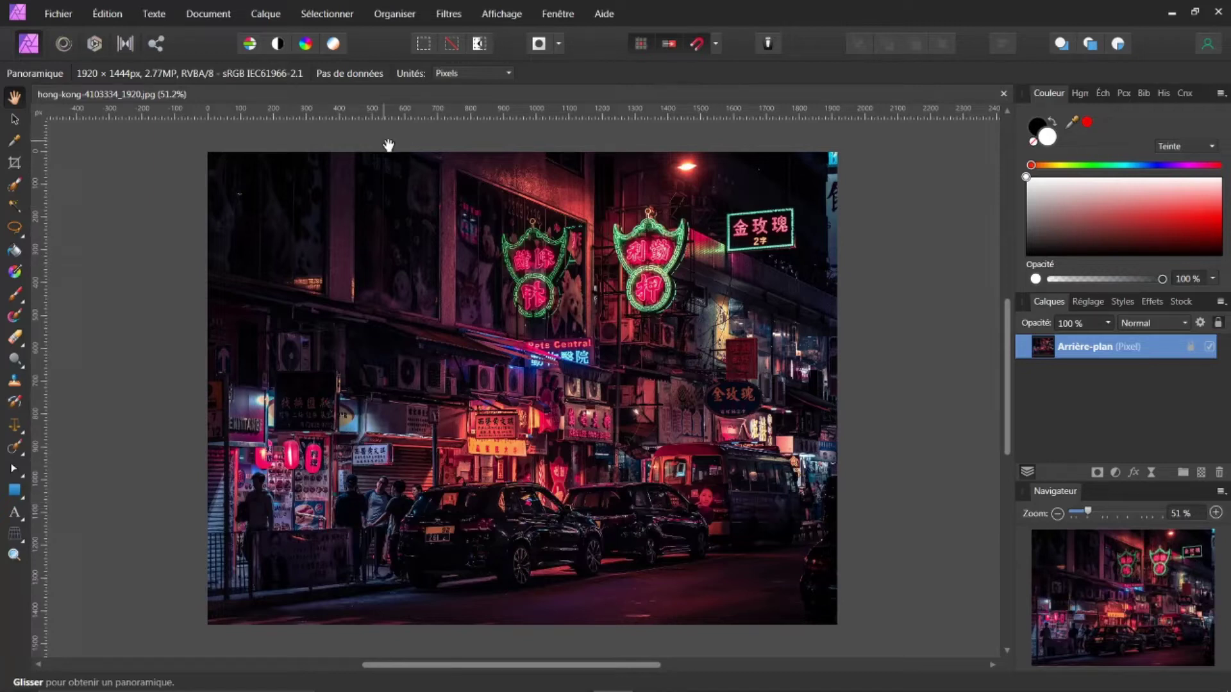
# - Display the Instantanés studio panel
pyautogui.click(506, 17)
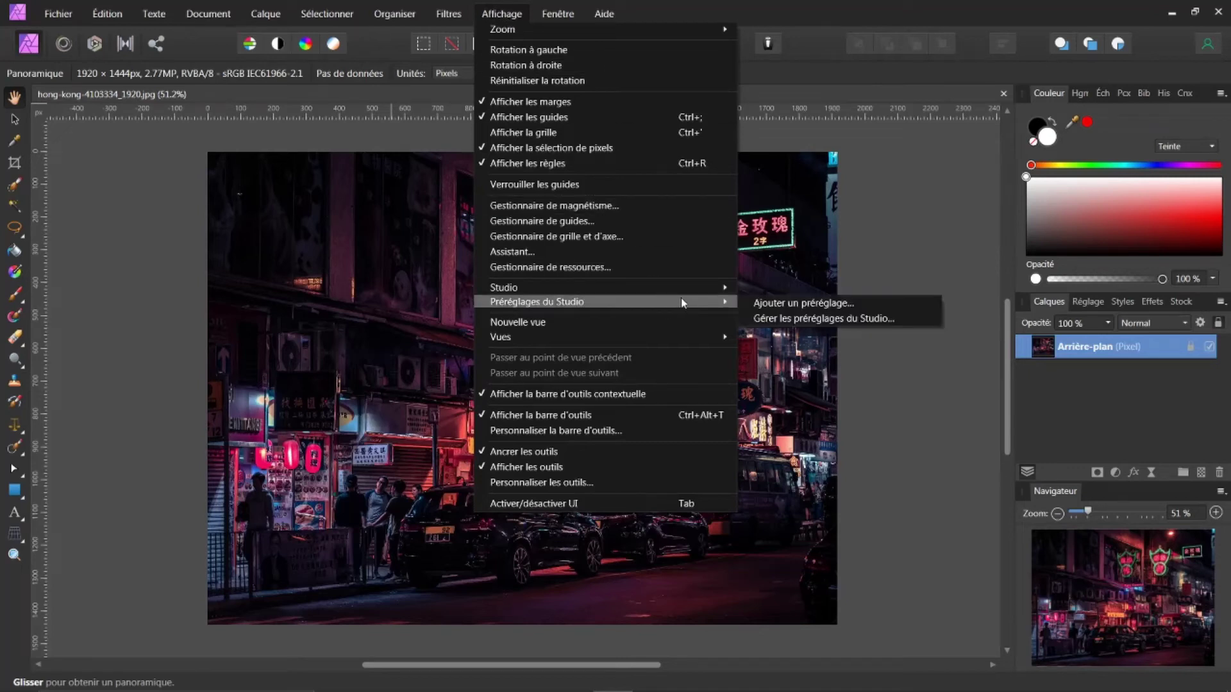
pyautogui.moveTo(686, 290)
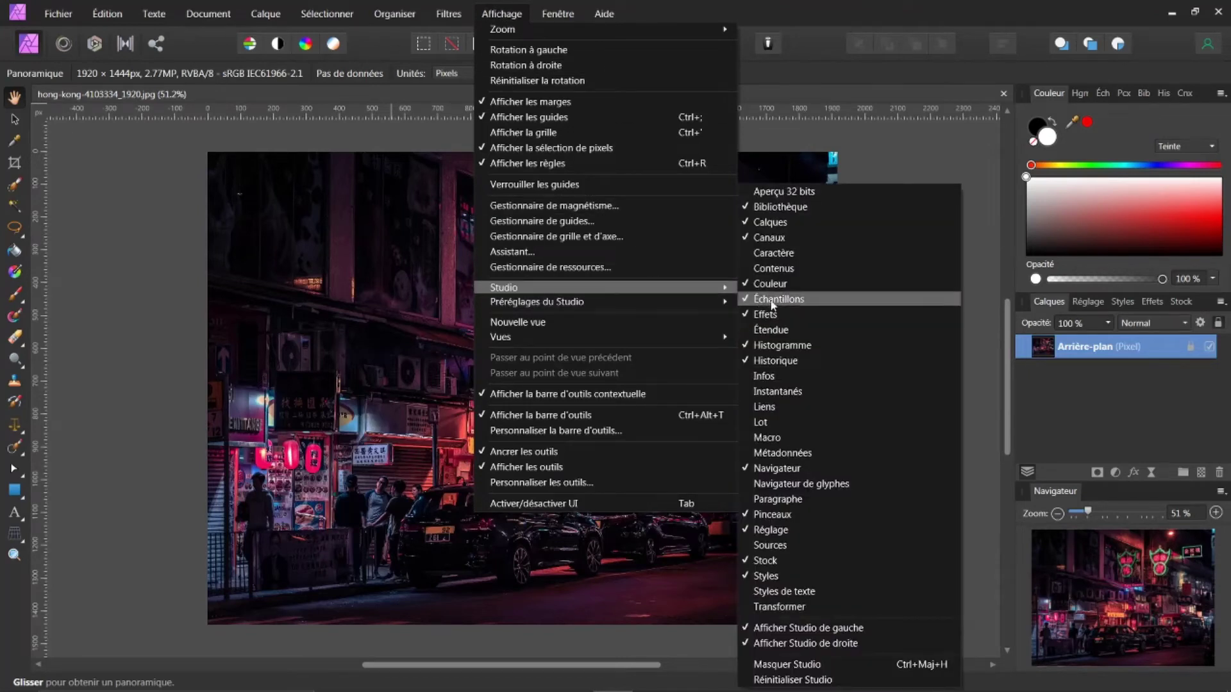
pyautogui.click(779, 391)
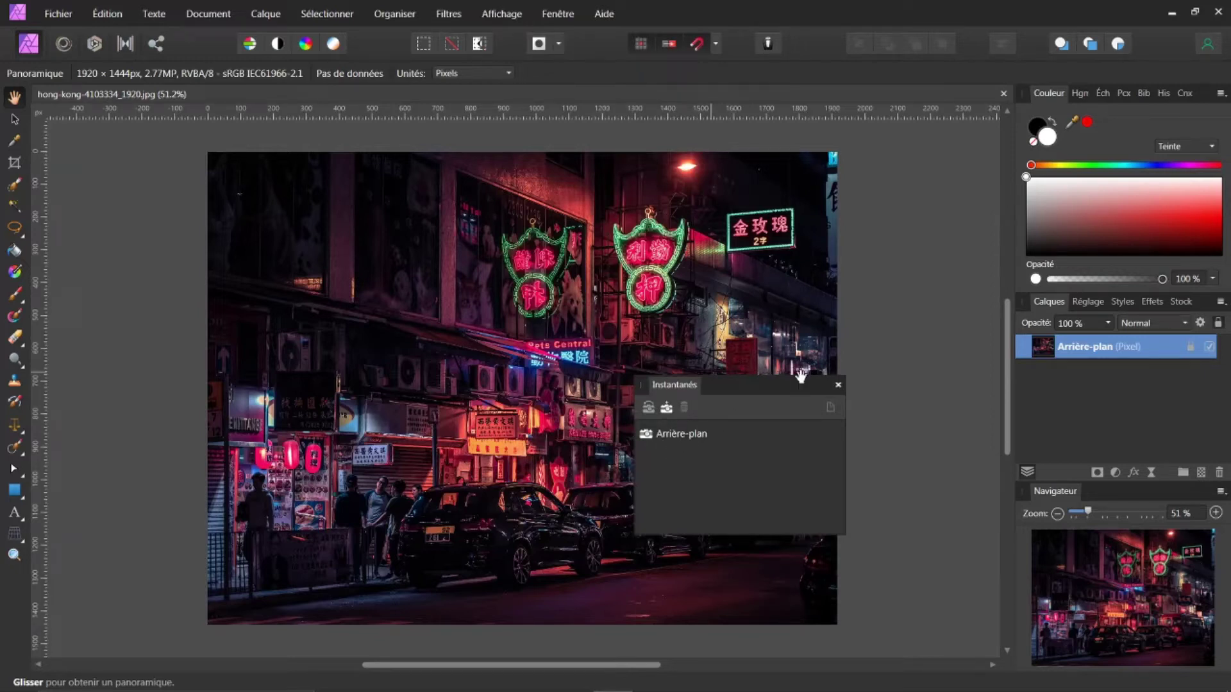
# - Close the image and dock the Instantanés panel beside Navigateur, with the Couleur and Calques panels back in front
pyautogui.click(1004, 94)
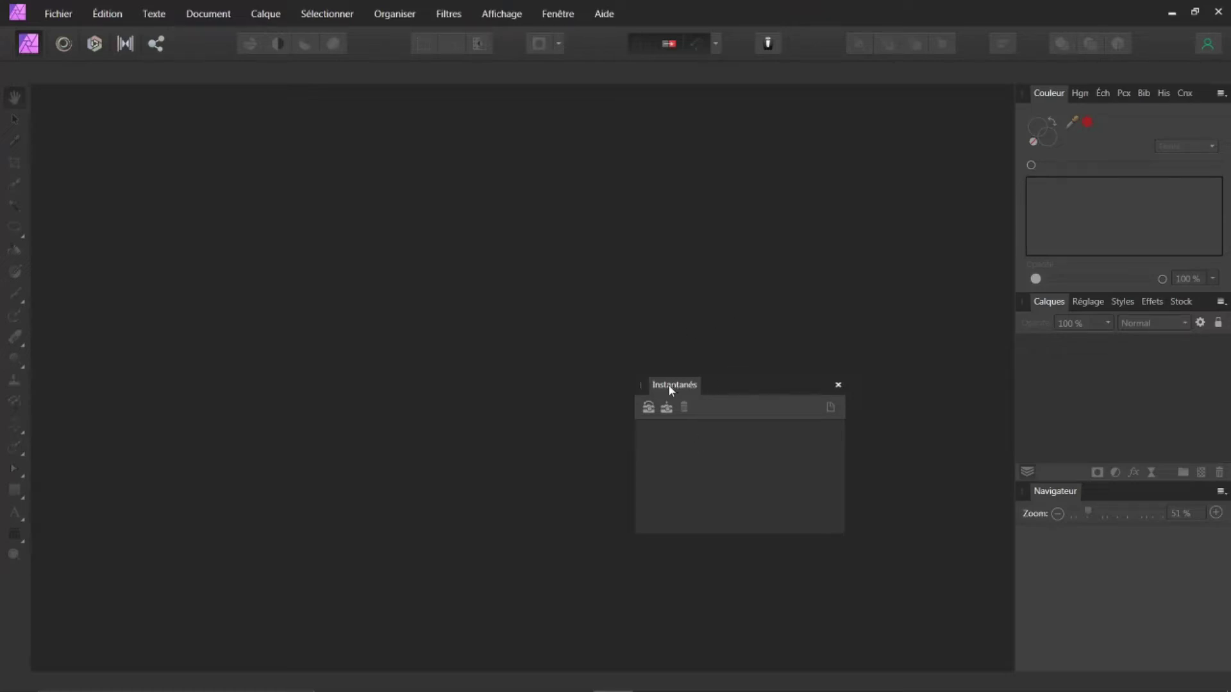
pyautogui.moveTo(670, 390); pyautogui.dragTo(1125, 305)
pyautogui.moveTo(961, 380); pyautogui.dragTo(1107, 498)
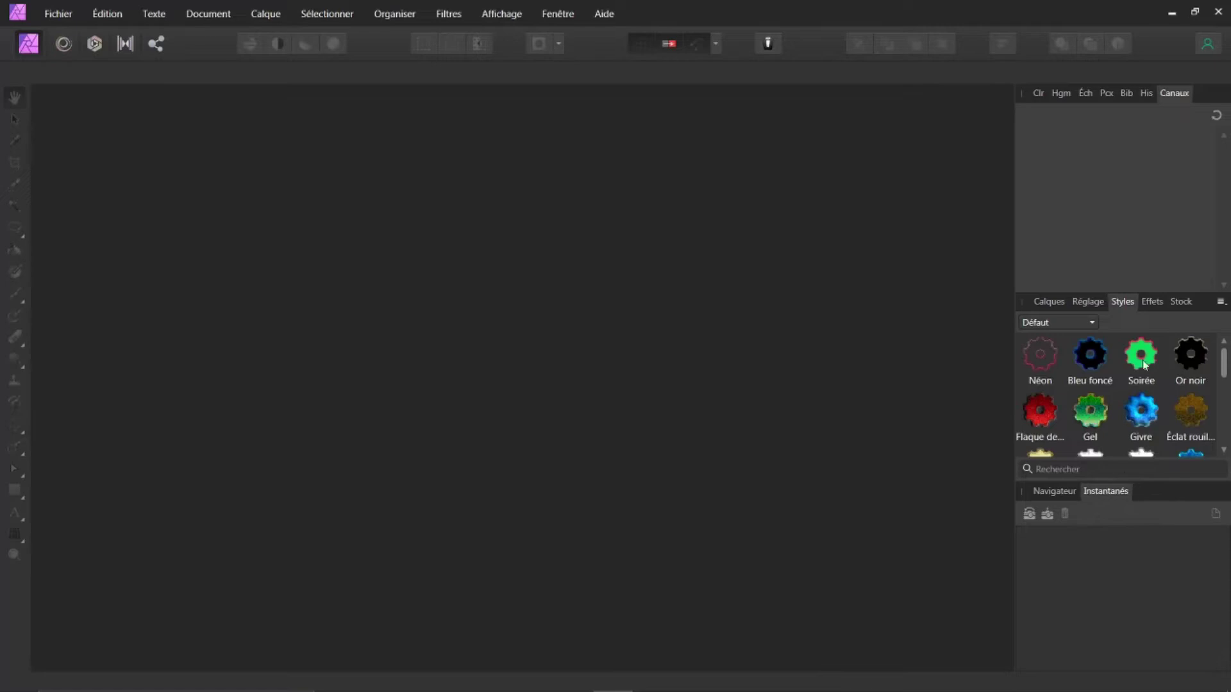
pyautogui.click(1036, 94)
pyautogui.click(1036, 302)
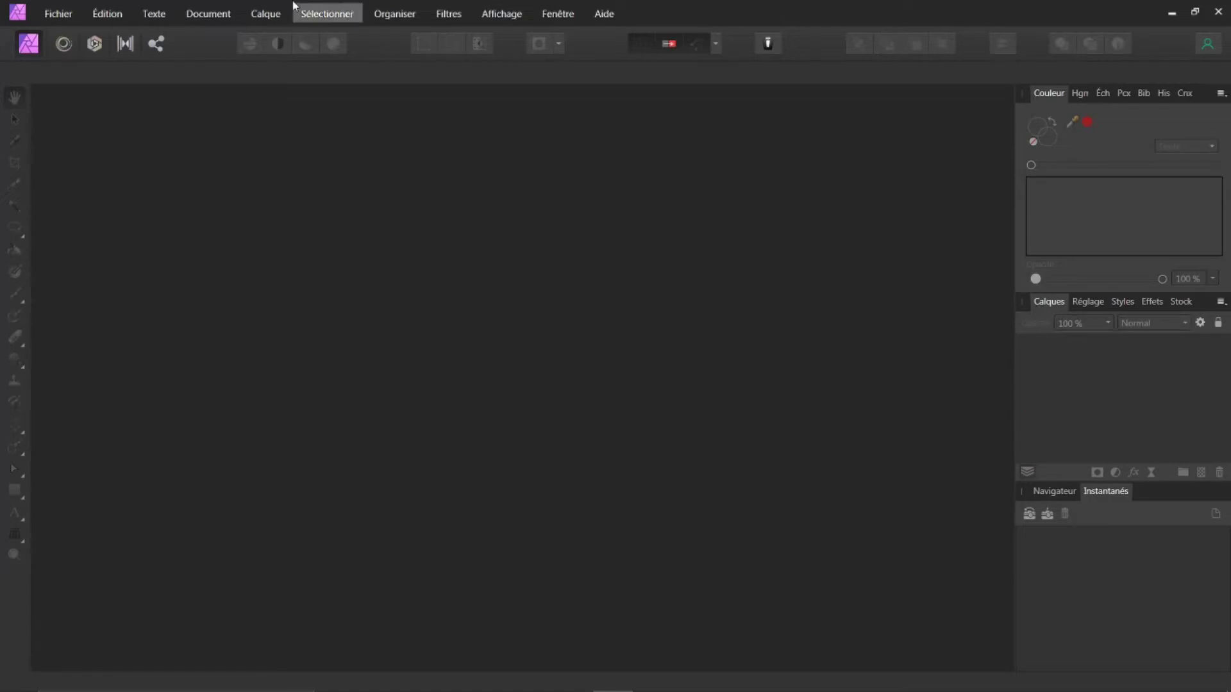
# - Reopen hong-kong-4103334_1920.jpg from the recent files
pyautogui.click(59, 14)
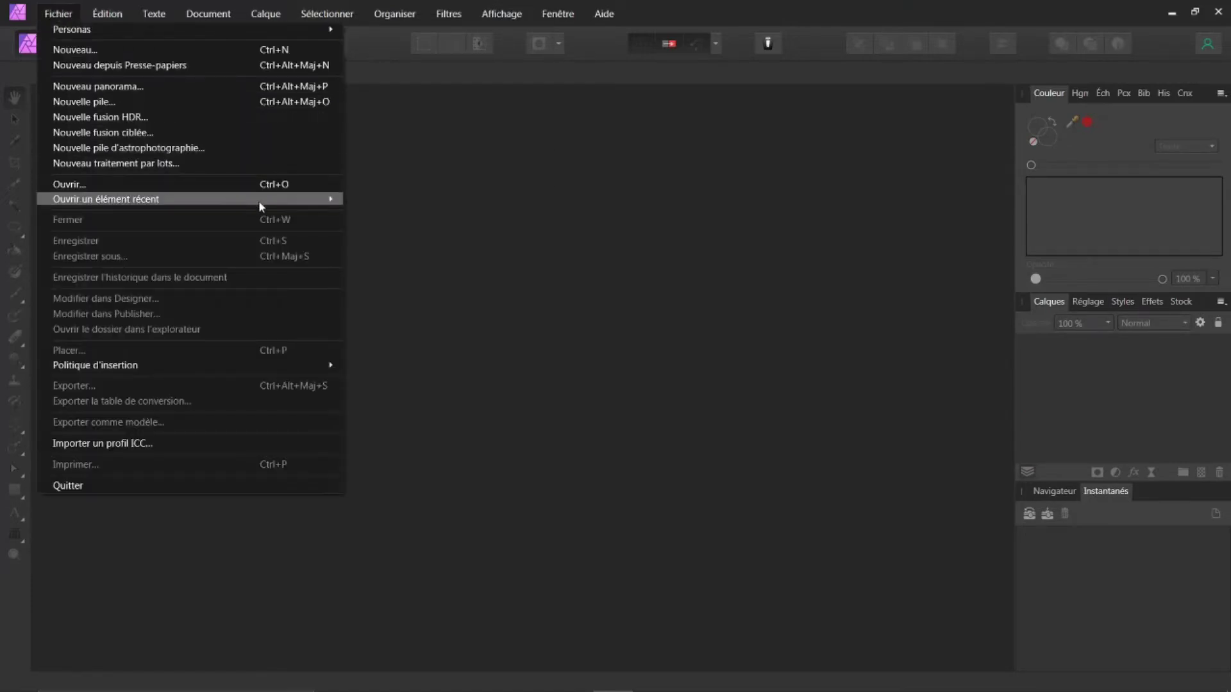
pyautogui.moveTo(299, 200)
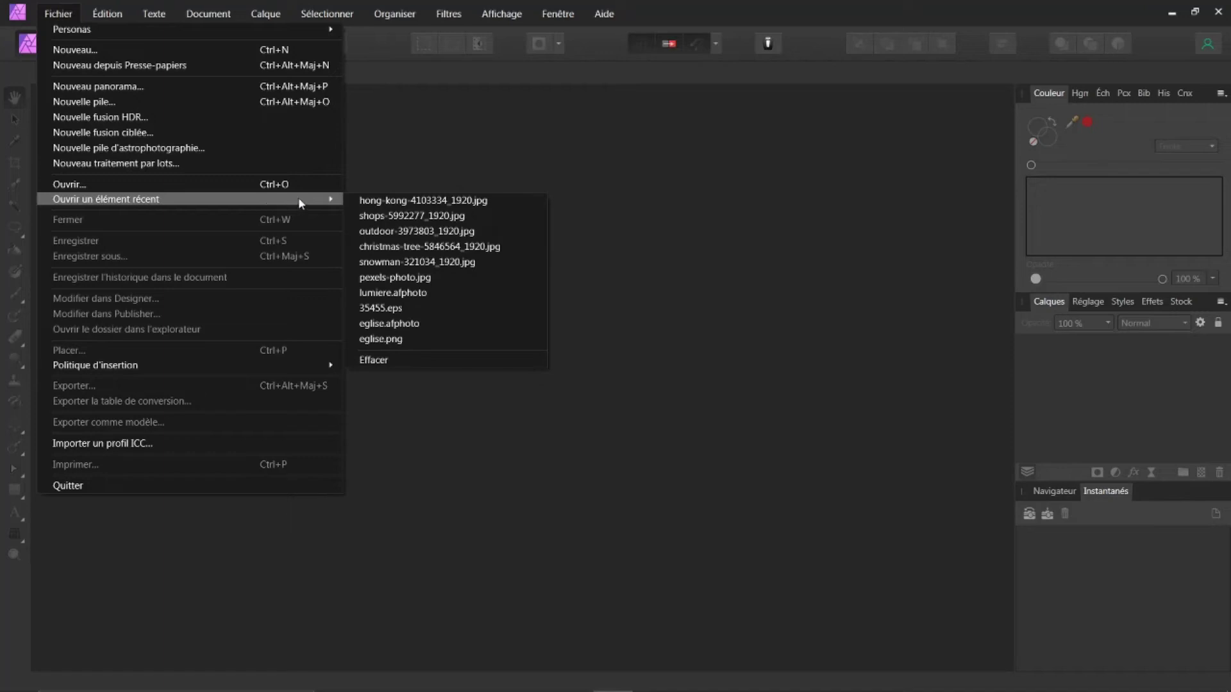
pyautogui.click(369, 202)
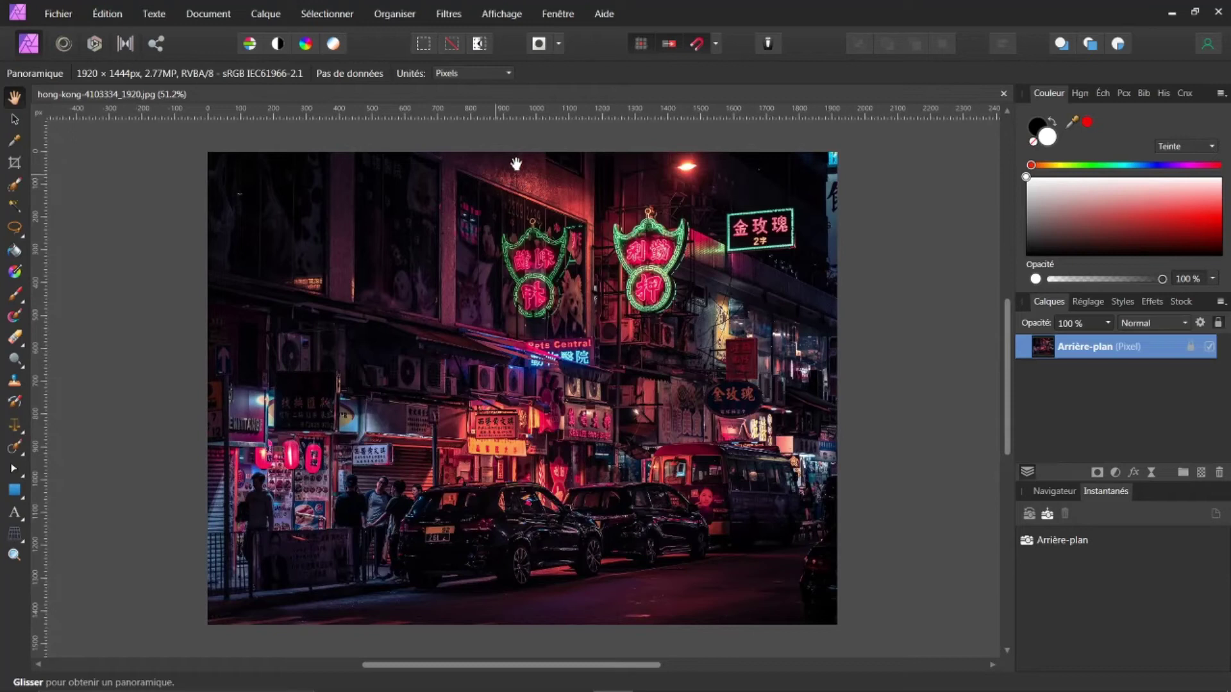
# - Set the two colour swatches to a medium red and a medium blue, and reset them to the default black and white
pyautogui.click(1146, 212)
pyautogui.click(1052, 121)
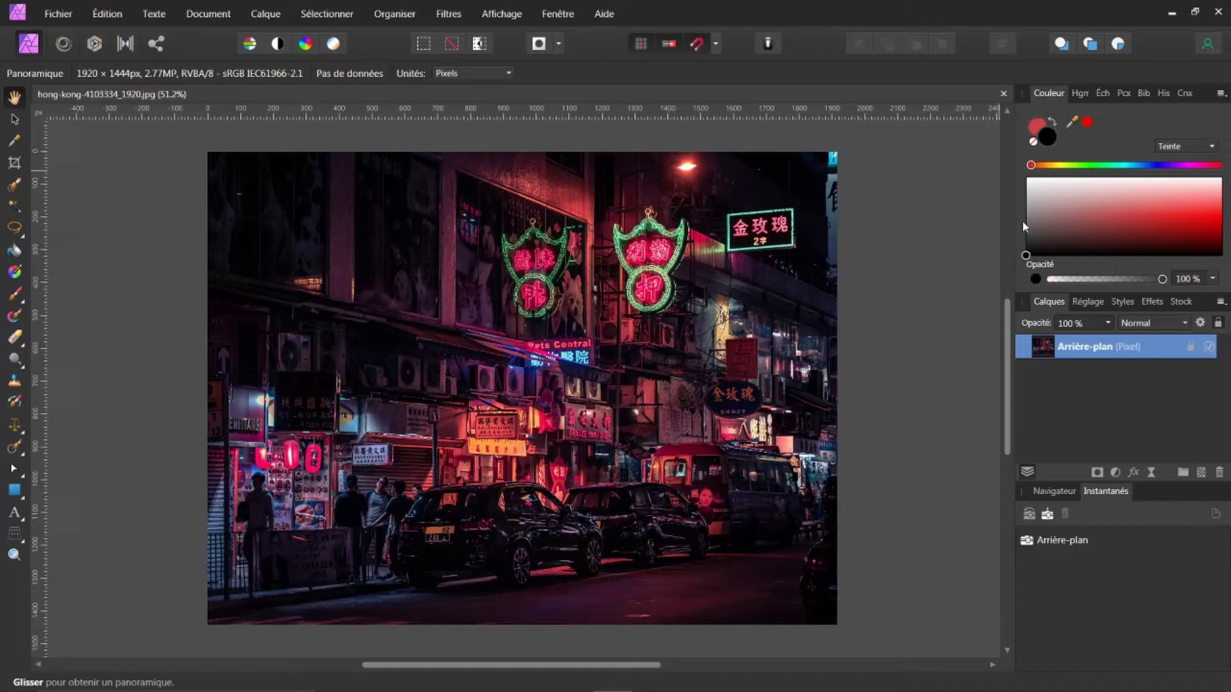
pyautogui.click(1151, 165)
pyautogui.click(1152, 215)
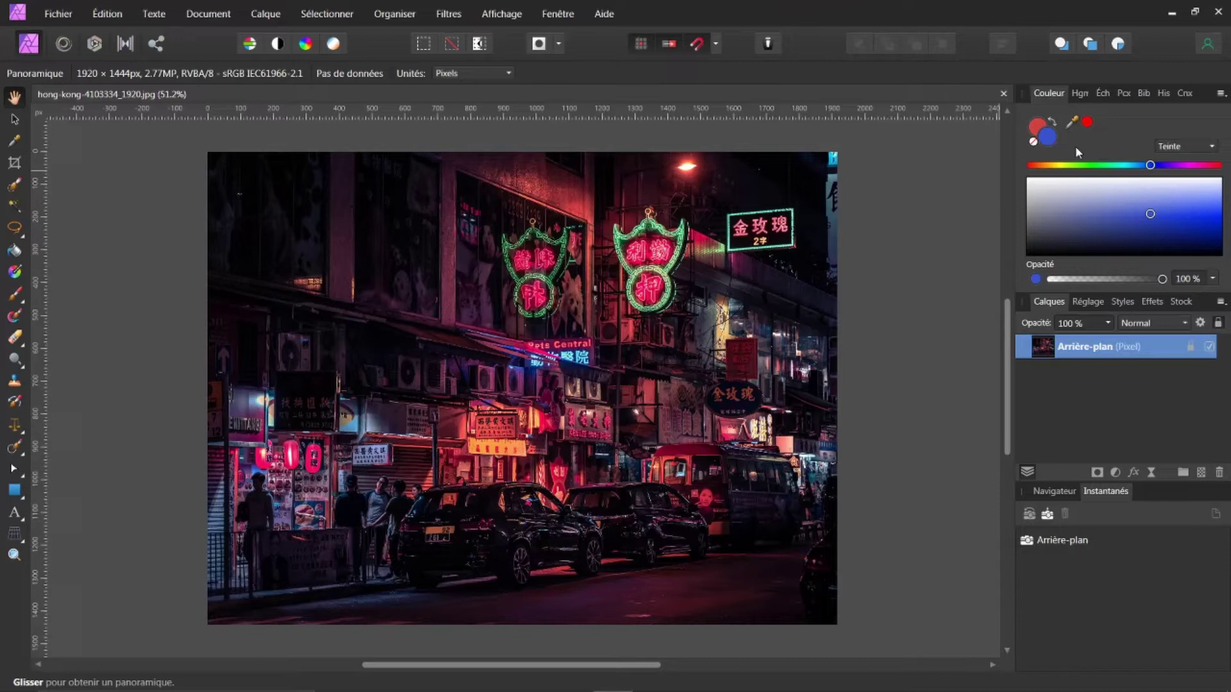
pyautogui.press('d')
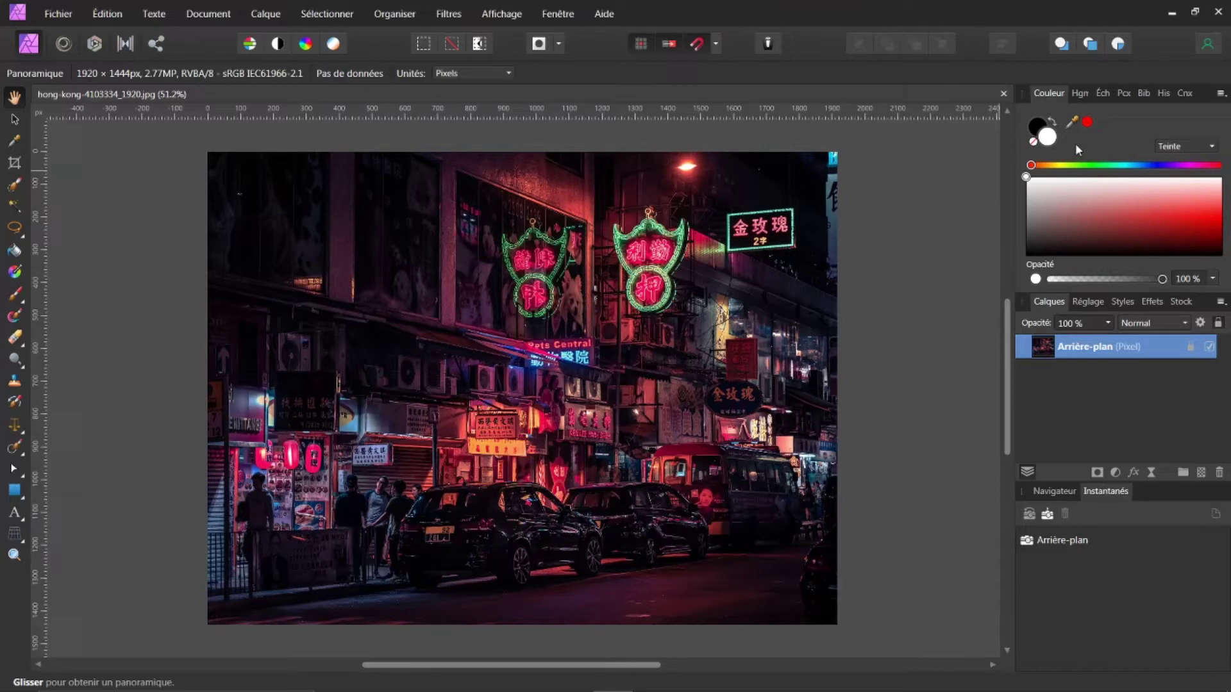
# - Set the white swatch to mid grey 808080 and check its 50 luminosity in the colour selector
pyautogui.click(1026, 216)
pyautogui.doubleClick(1047, 135)
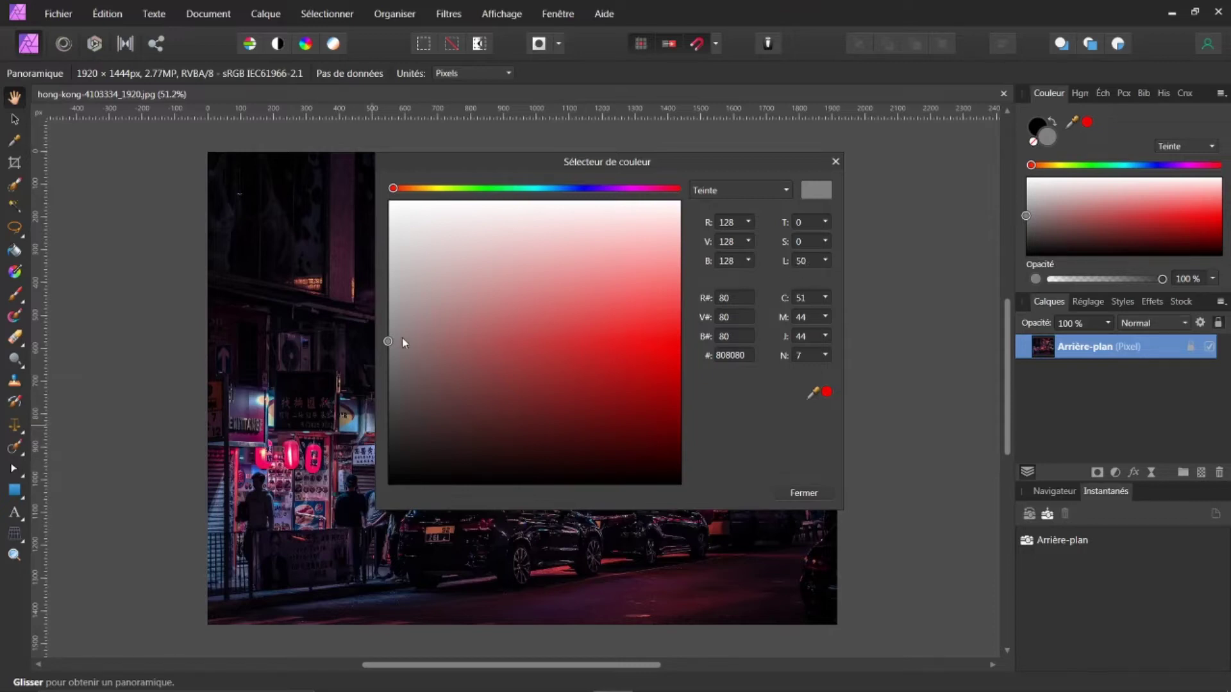
pyautogui.click(825, 261)
pyautogui.moveTo(827, 277); pyautogui.dragTo(905, 290)
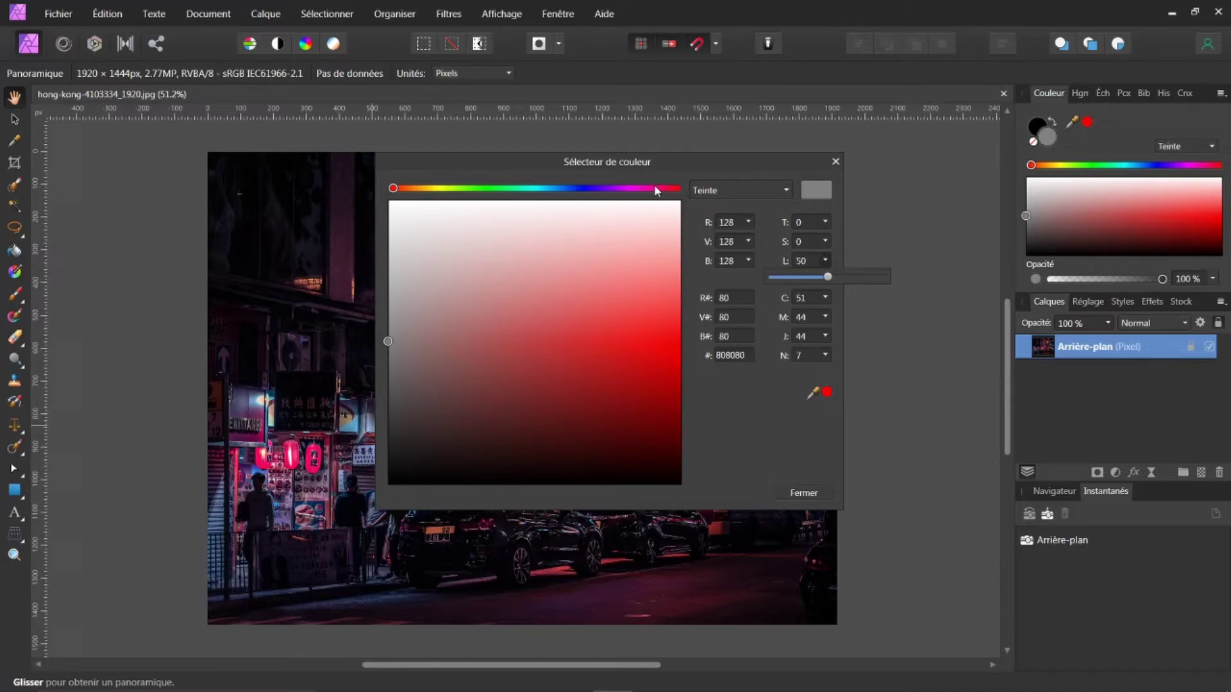
pyautogui.click(800, 491)
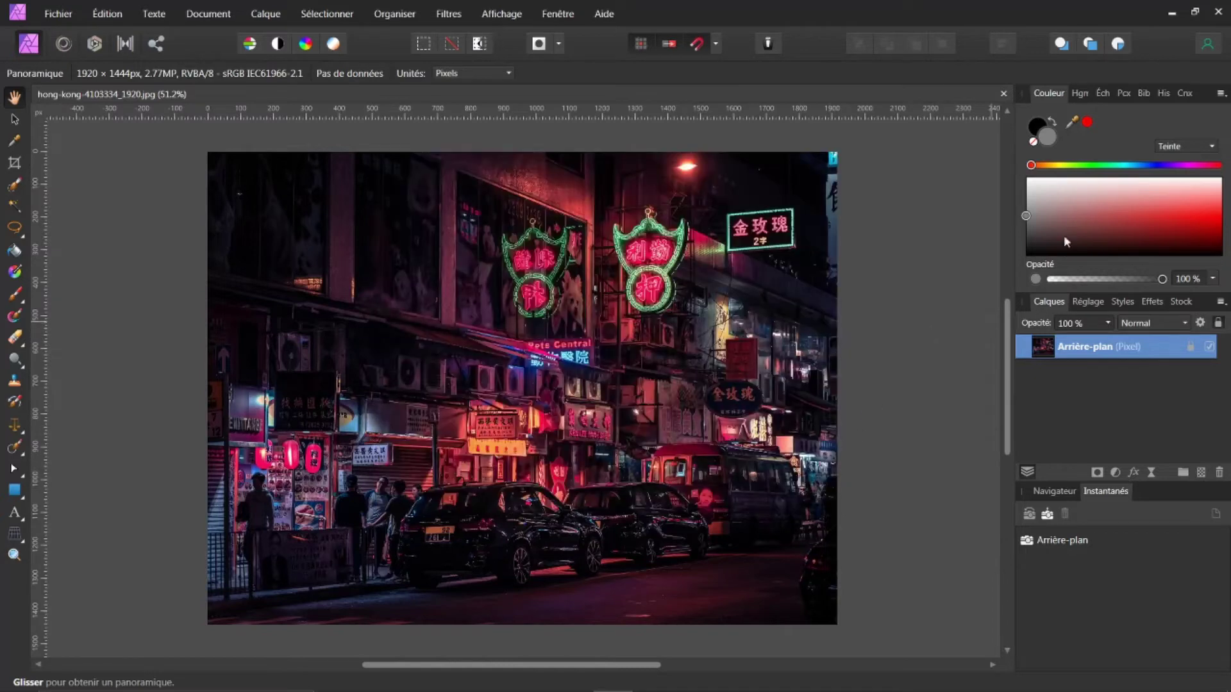
# - Switch the active colour repeatedly between the two swatches
pyautogui.click(1052, 137)
pyautogui.press('x')
pyautogui.press('x')
pyautogui.press('x')
pyautogui.press('x')
pyautogui.press('x')
pyautogui.press('x')
pyautogui.press('x')
pyautogui.press('x')
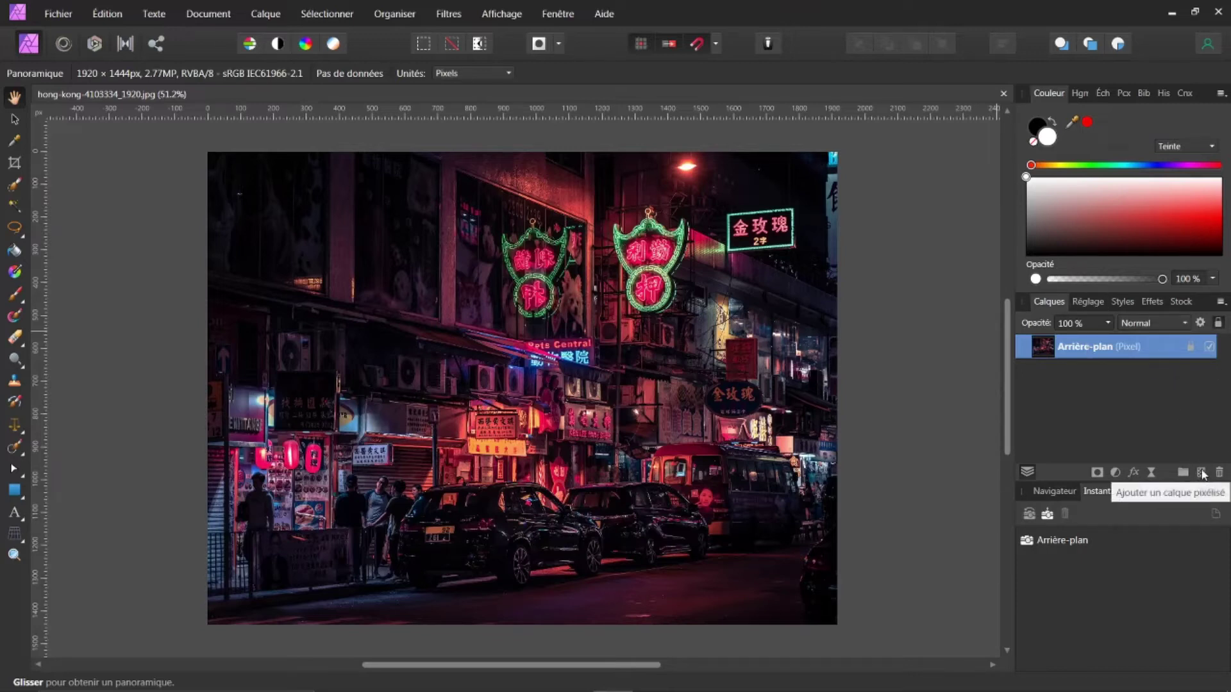
# - Add a new pixel layer above Arrière-plan and flood-fill it with white
pyautogui.click(274, 17)
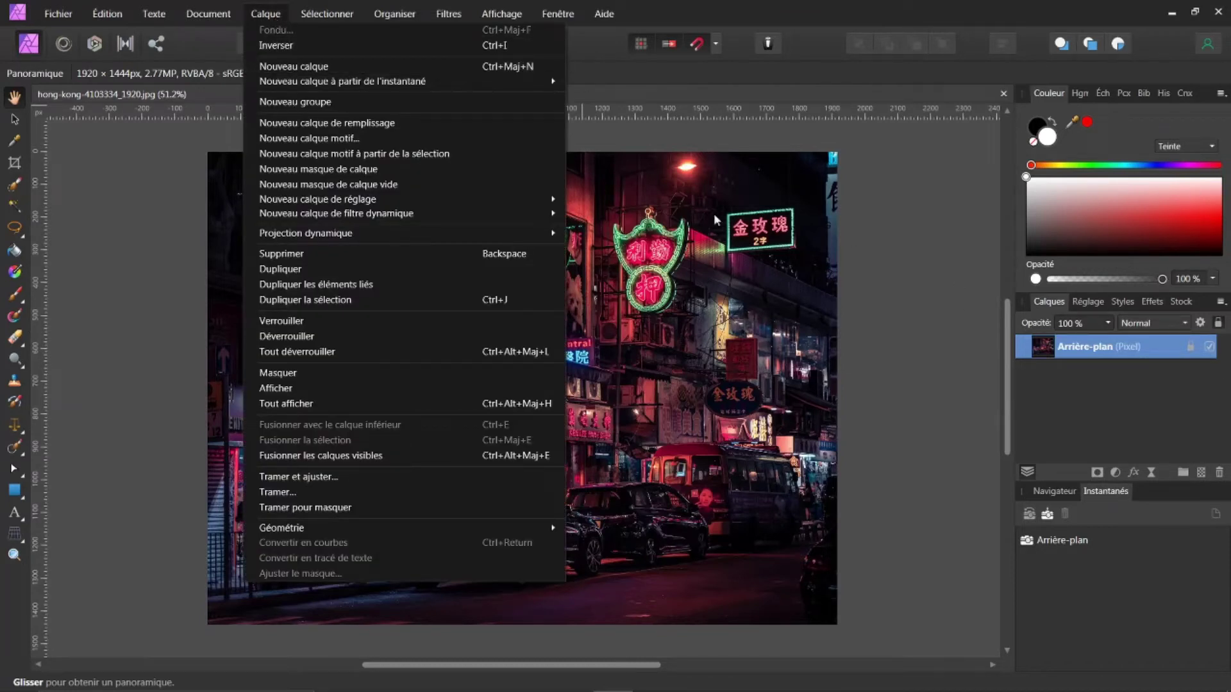
pyautogui.click(359, 66)
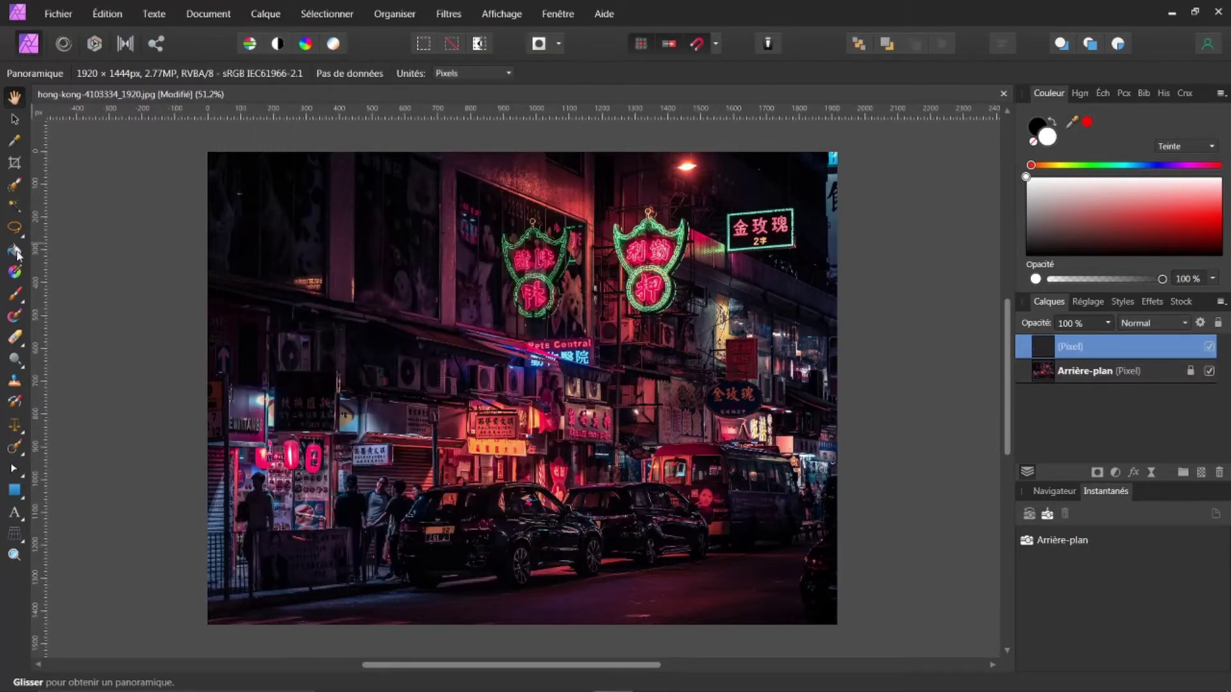
pyautogui.click(14, 251)
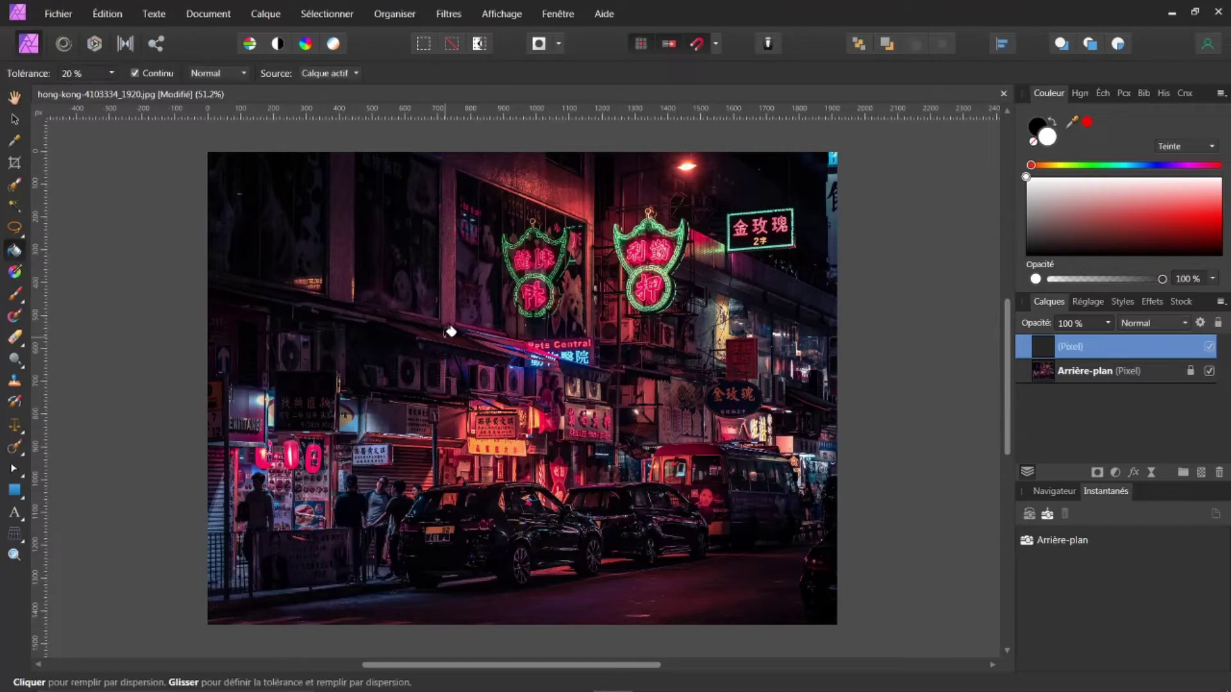
pyautogui.click(451, 331)
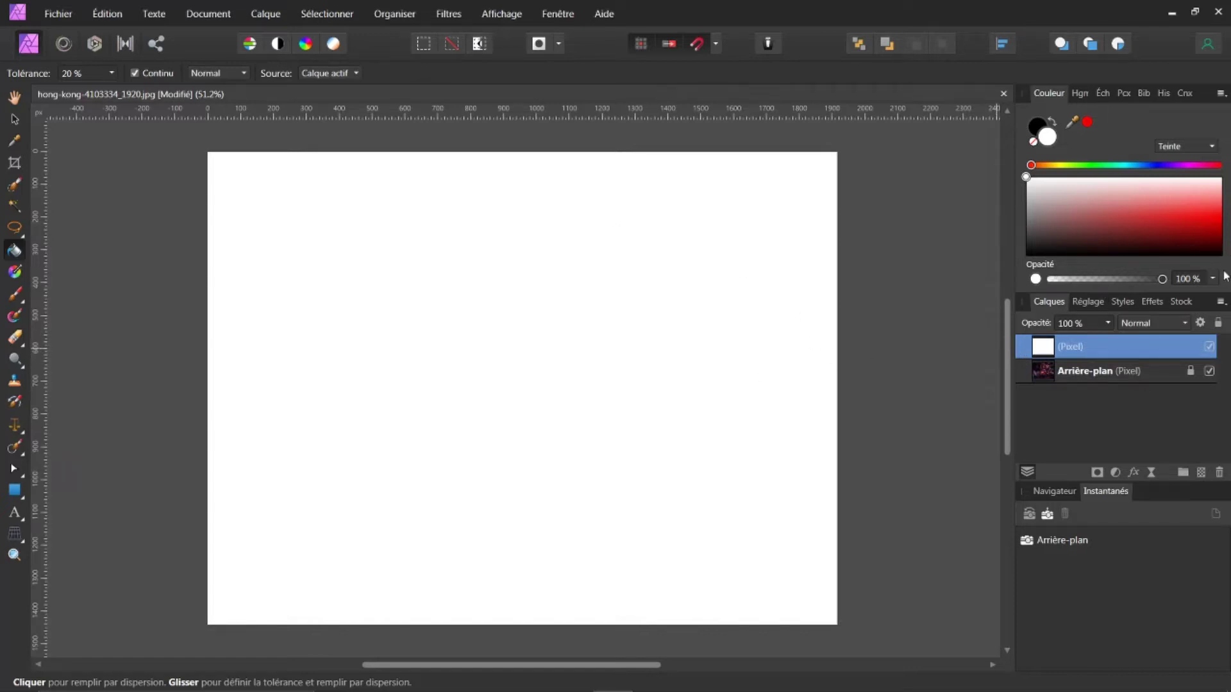
# - Set the new pixel layer's blend mode to Incrustation and flood-fill the layer with black
pyautogui.click(1183, 322)
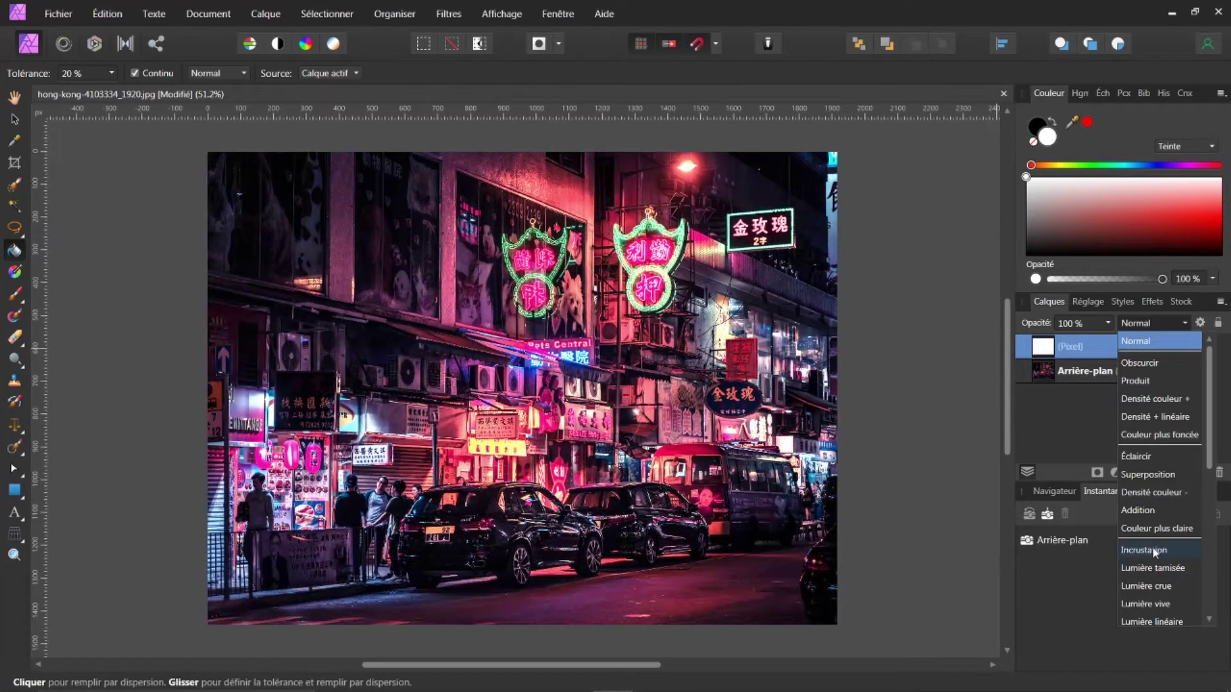
pyautogui.click(1153, 549)
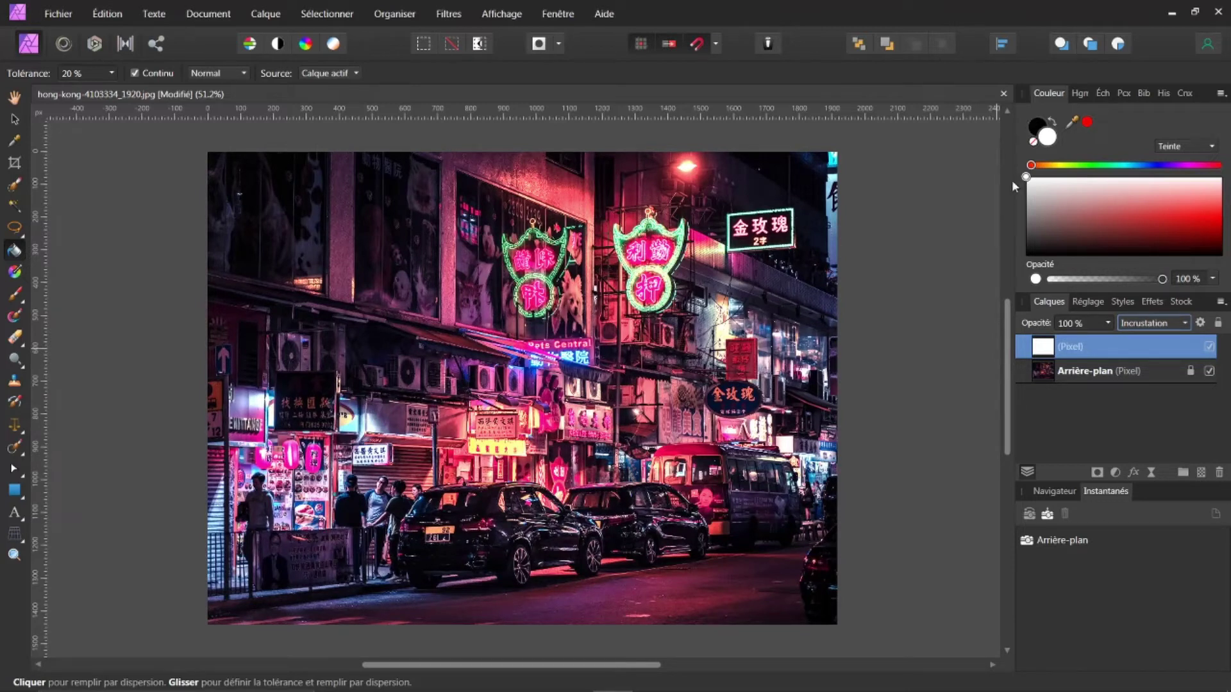
pyautogui.click(1038, 127)
pyautogui.click(682, 347)
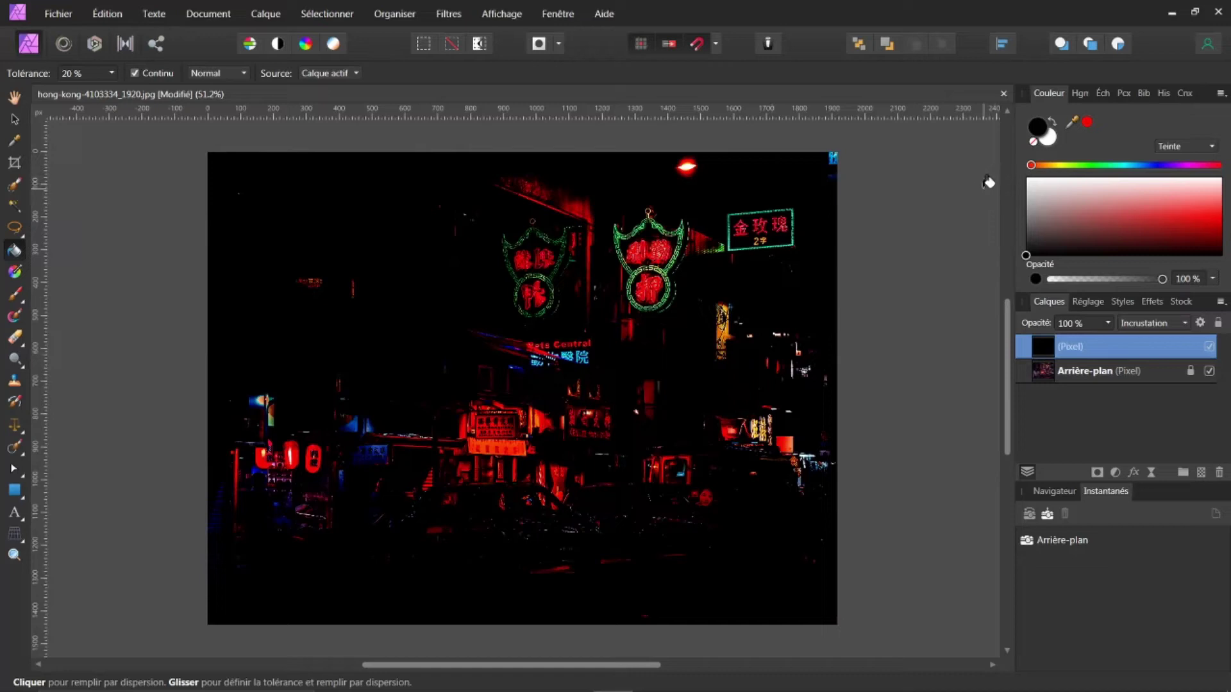
# - Flood-fill the Incrustation layer with white, and refill it with a medium blue
pyautogui.press('x')
pyautogui.click(701, 325)
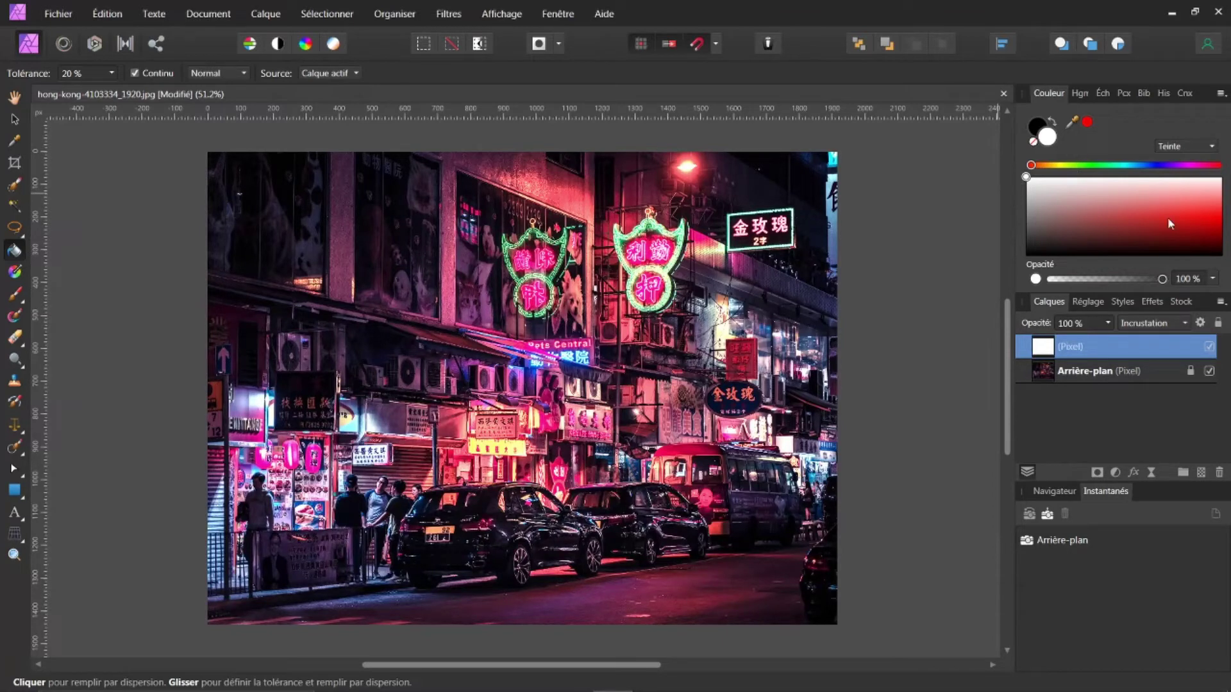
pyautogui.click(1143, 166)
pyautogui.click(1168, 200)
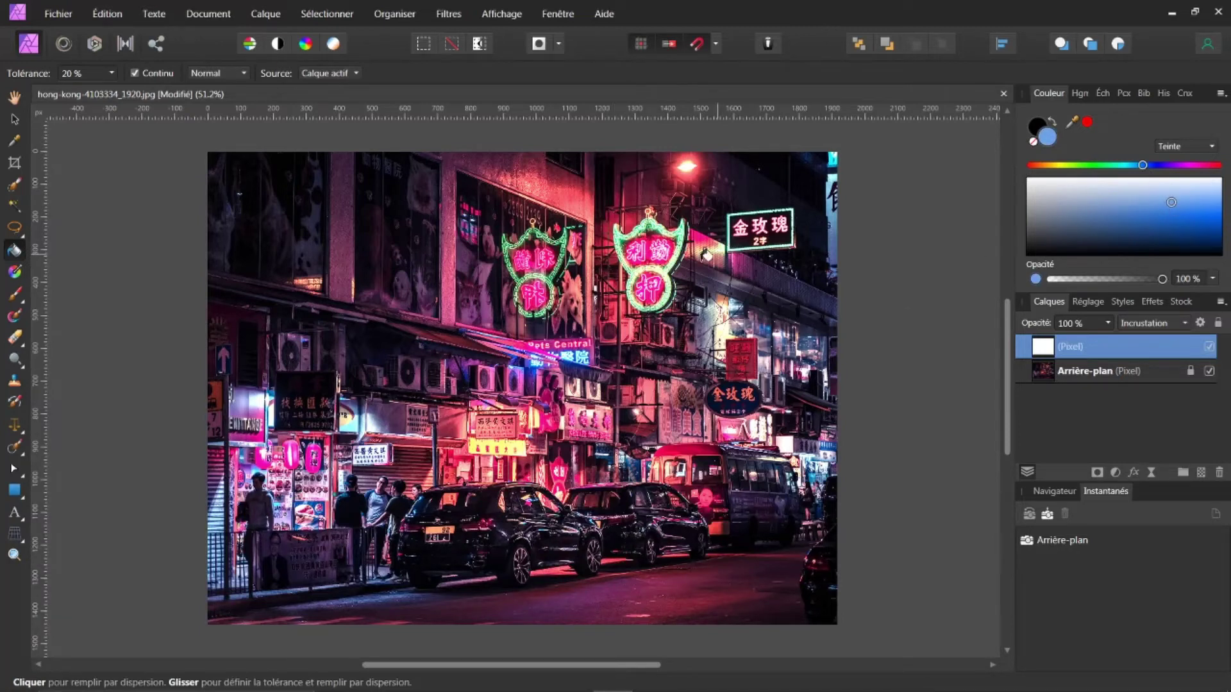
pyautogui.click(633, 305)
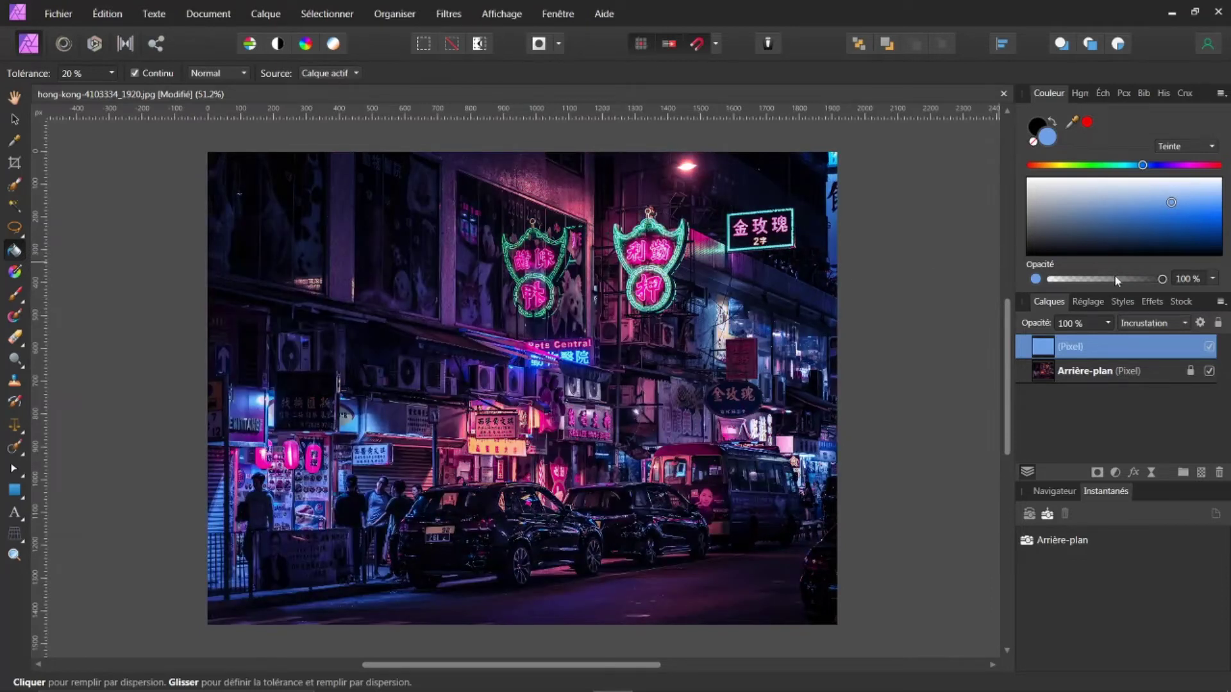
# - Refill the Incrustation layer with a slightly lighter blue and compare the photo with the layer hidden and shown
pyautogui.click(1167, 198)
pyautogui.click(712, 263)
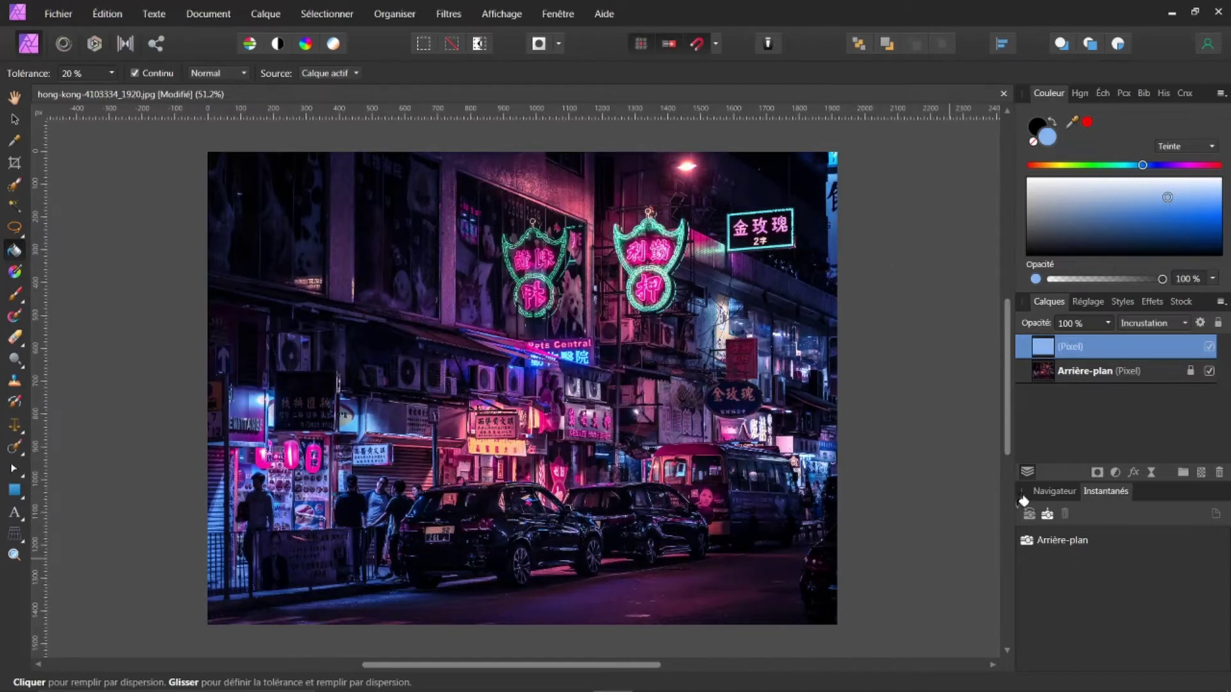
pyautogui.click(1209, 347)
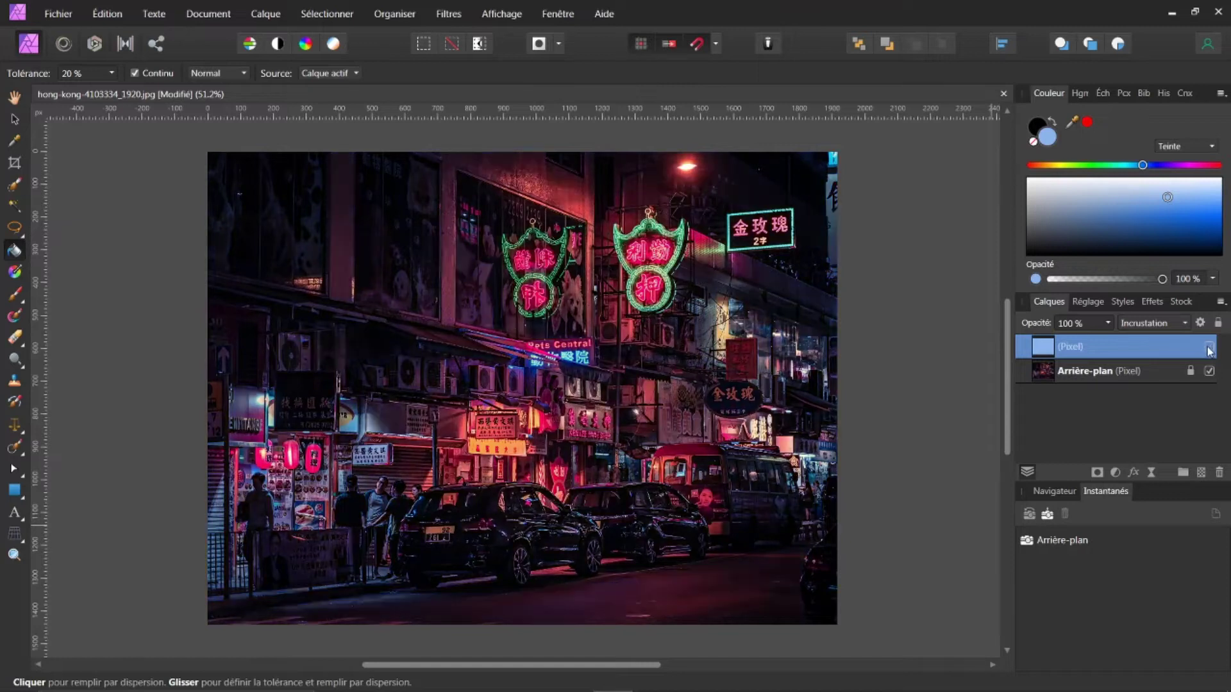
pyautogui.click(1210, 348)
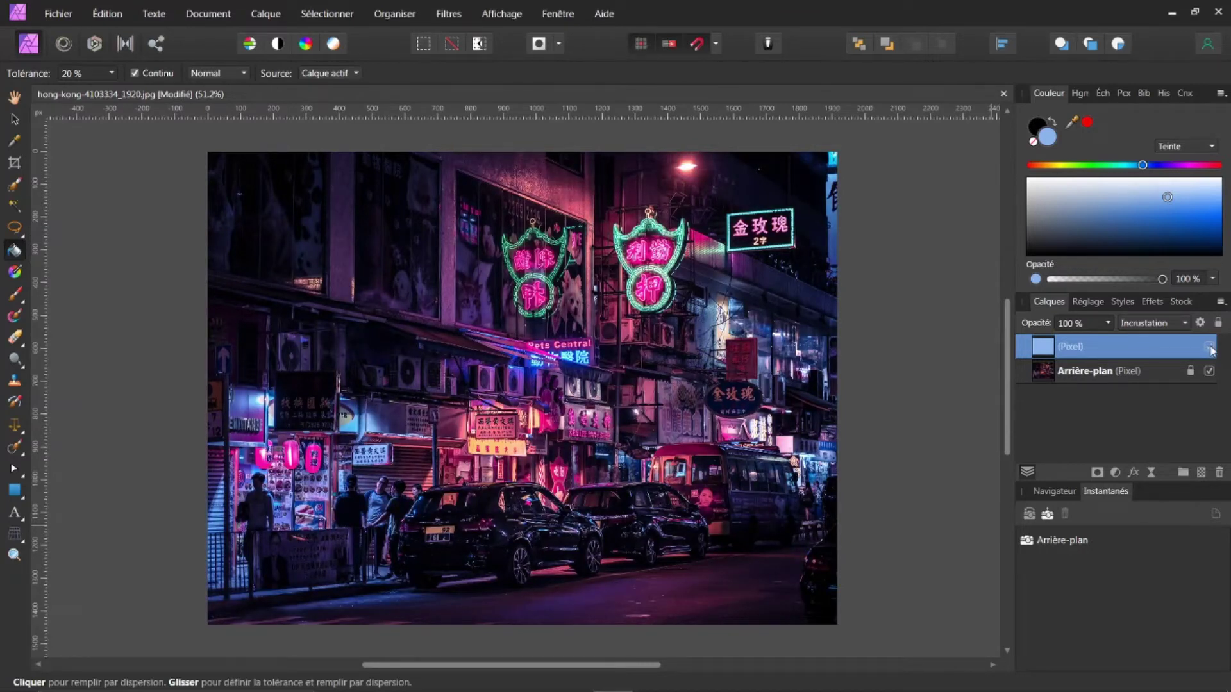
# - Add a document snapshot named B of the blue-tinted photo
pyautogui.click(1047, 515)
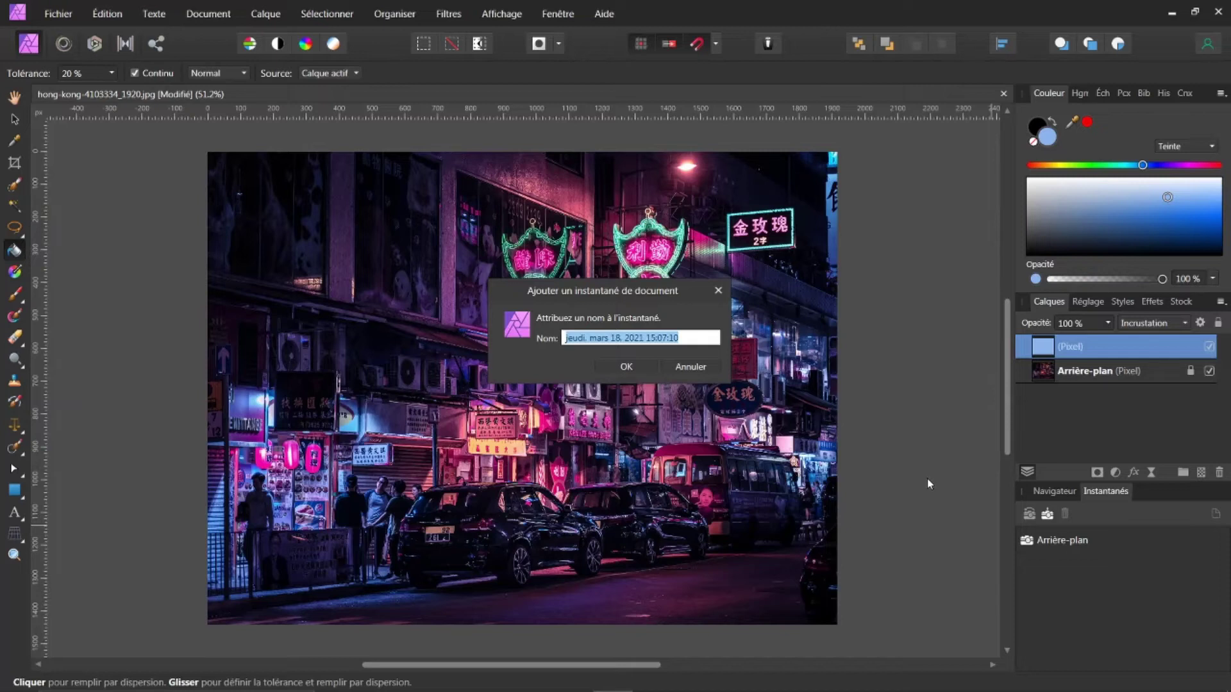
pyautogui.write('b')
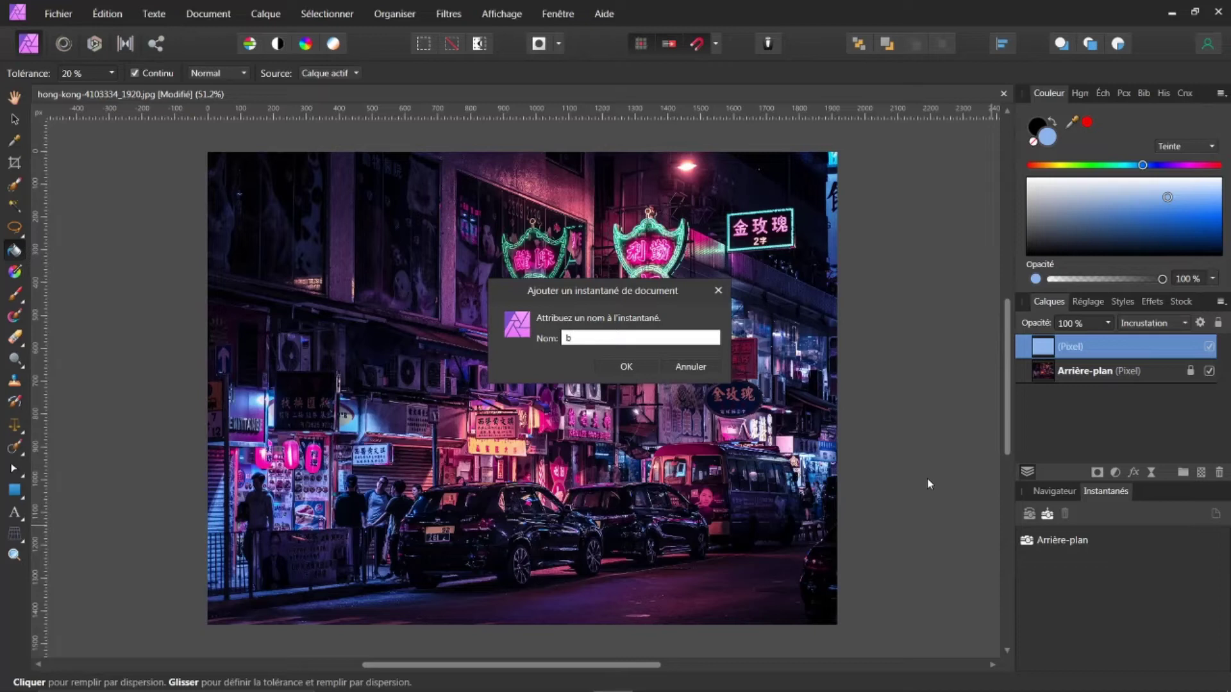
pyautogui.press('BackSpace')
pyautogui.write('B')
pyautogui.click(626, 366)
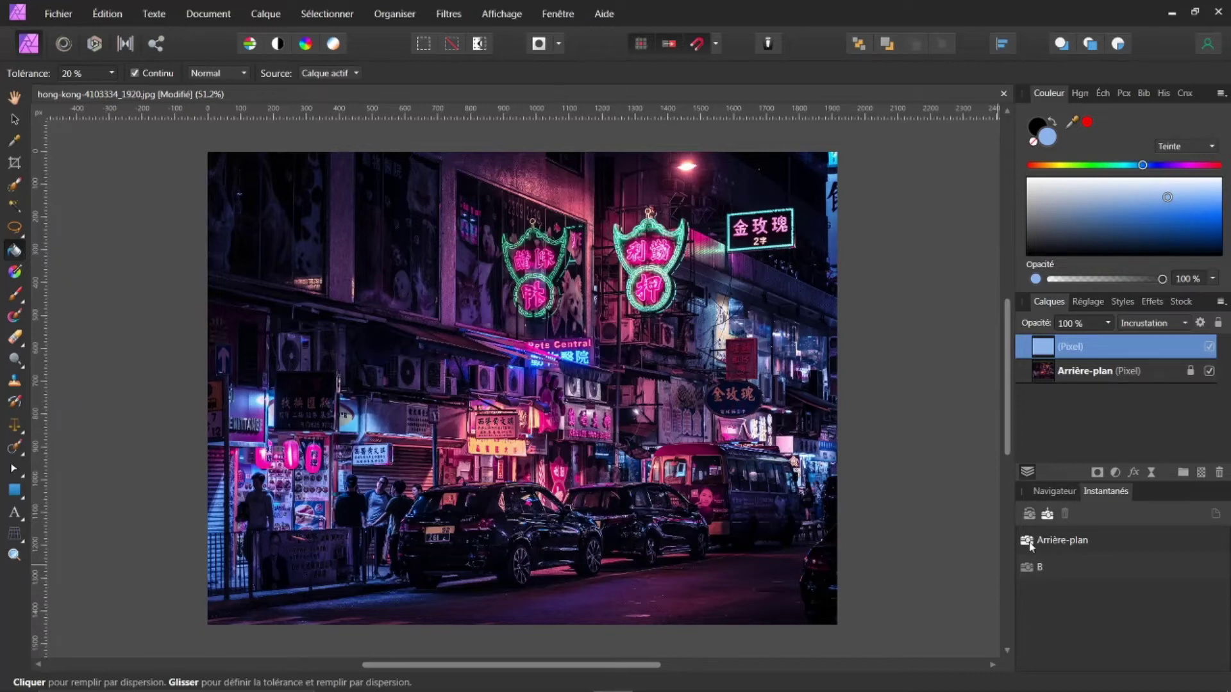
# - Restore the Arrière-plan snapshot and mark snapshot B as the undo brush source
pyautogui.click(1074, 542)
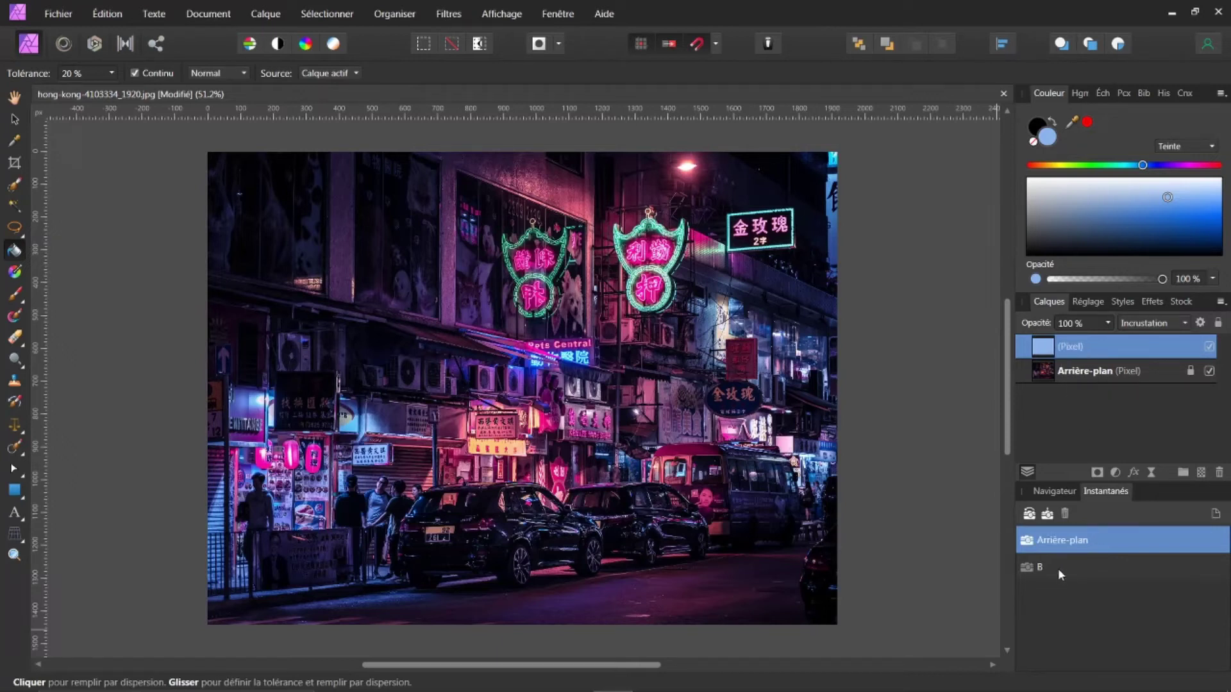
pyautogui.click(1029, 516)
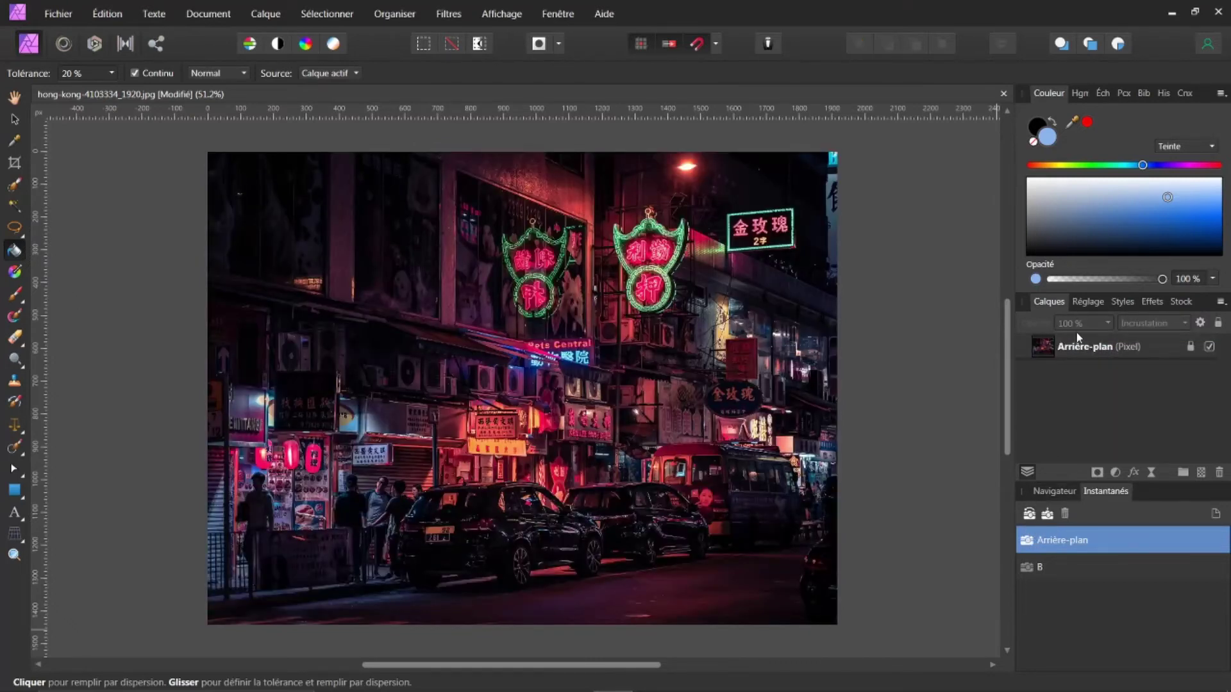
pyautogui.click(1028, 568)
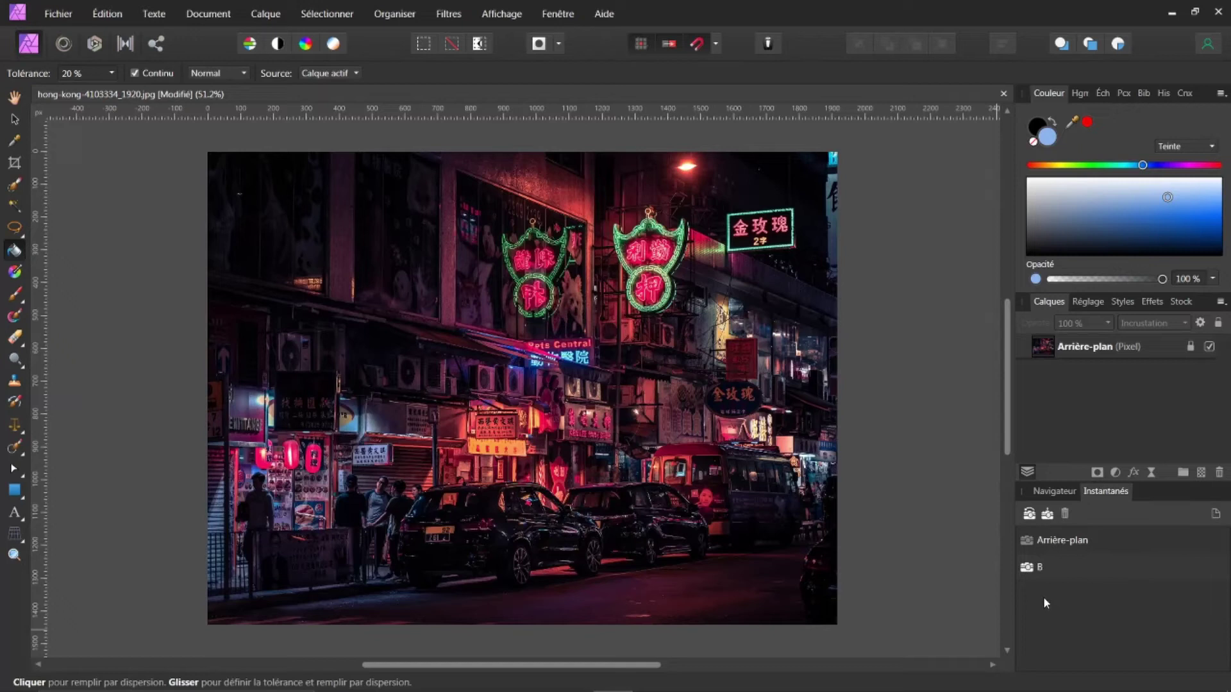
# - Restore snapshot B and duplicate its blue pixel layer, hiding the lower of the two
pyautogui.click(1077, 570)
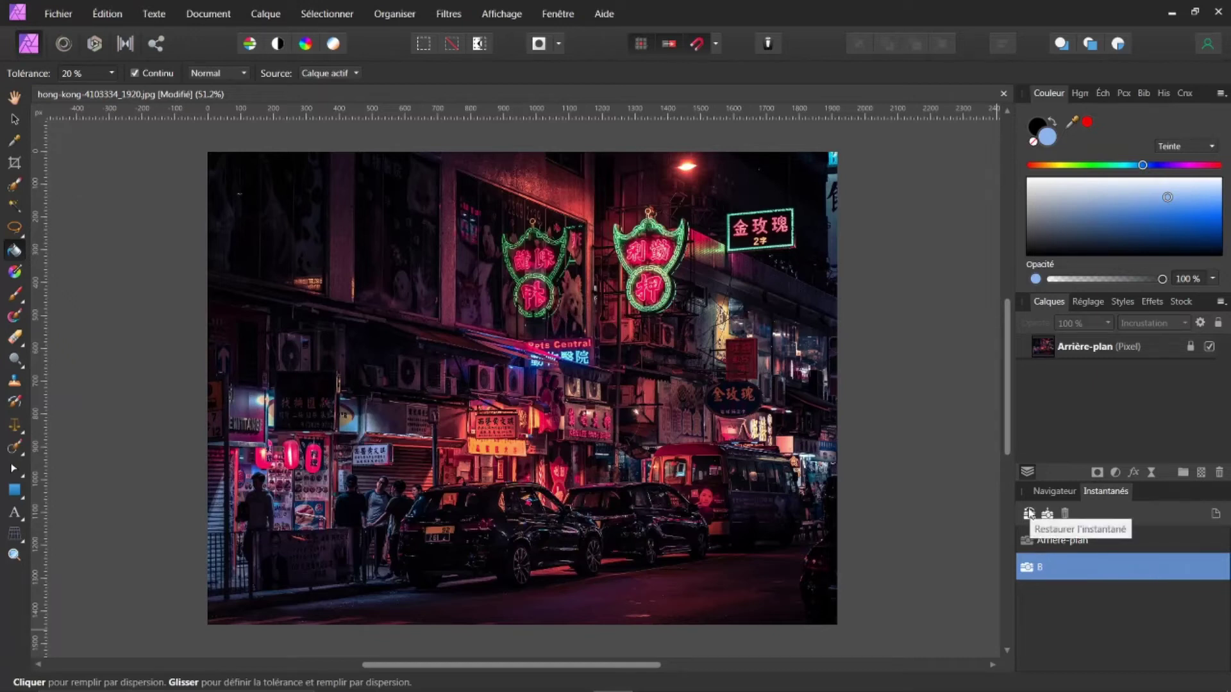
pyautogui.click(1030, 514)
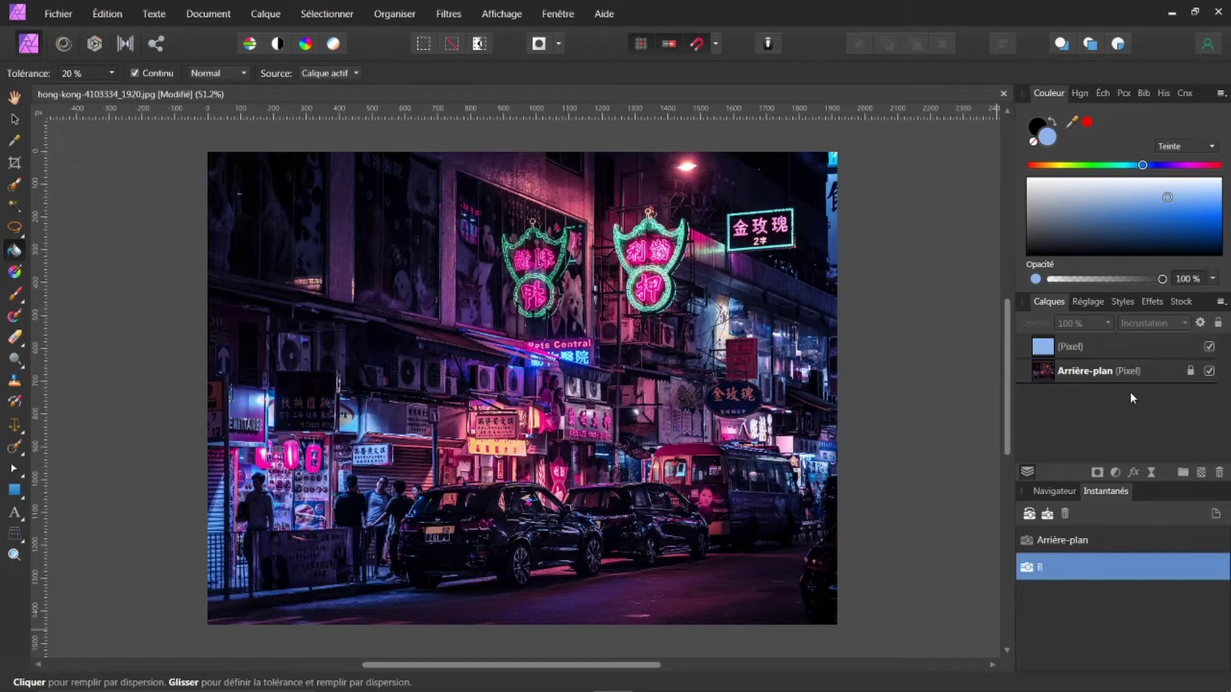
pyautogui.click(1043, 349)
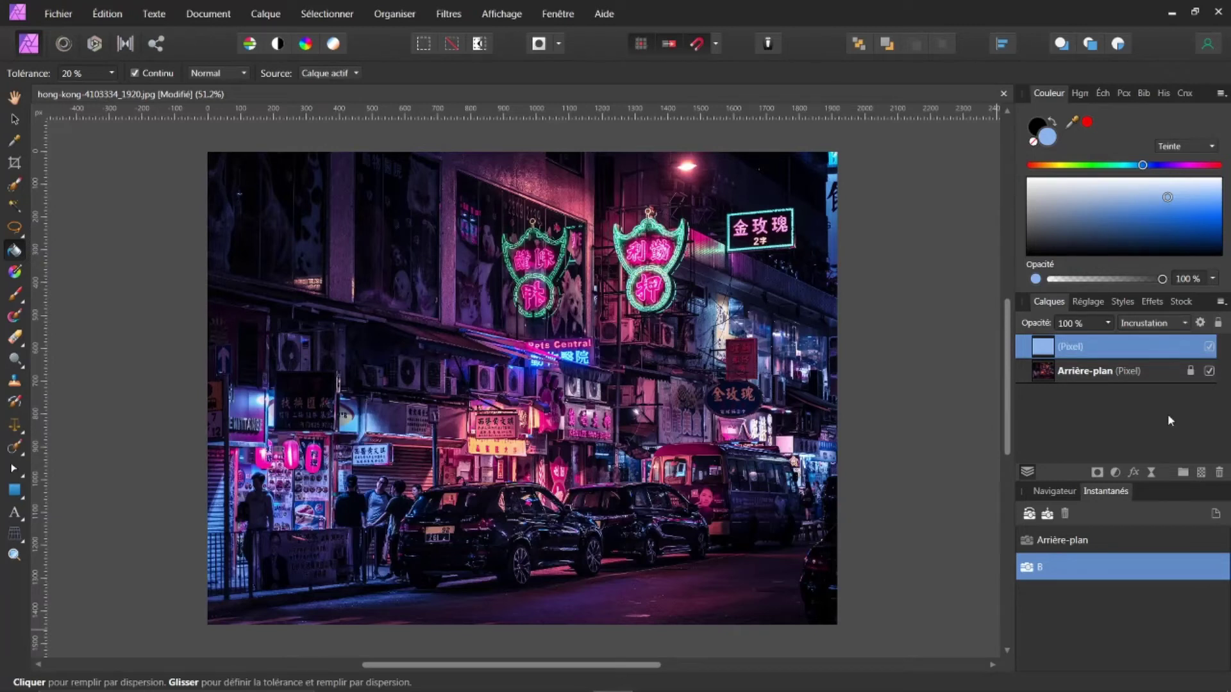
pyautogui.hotkey('ctrl', 'j')
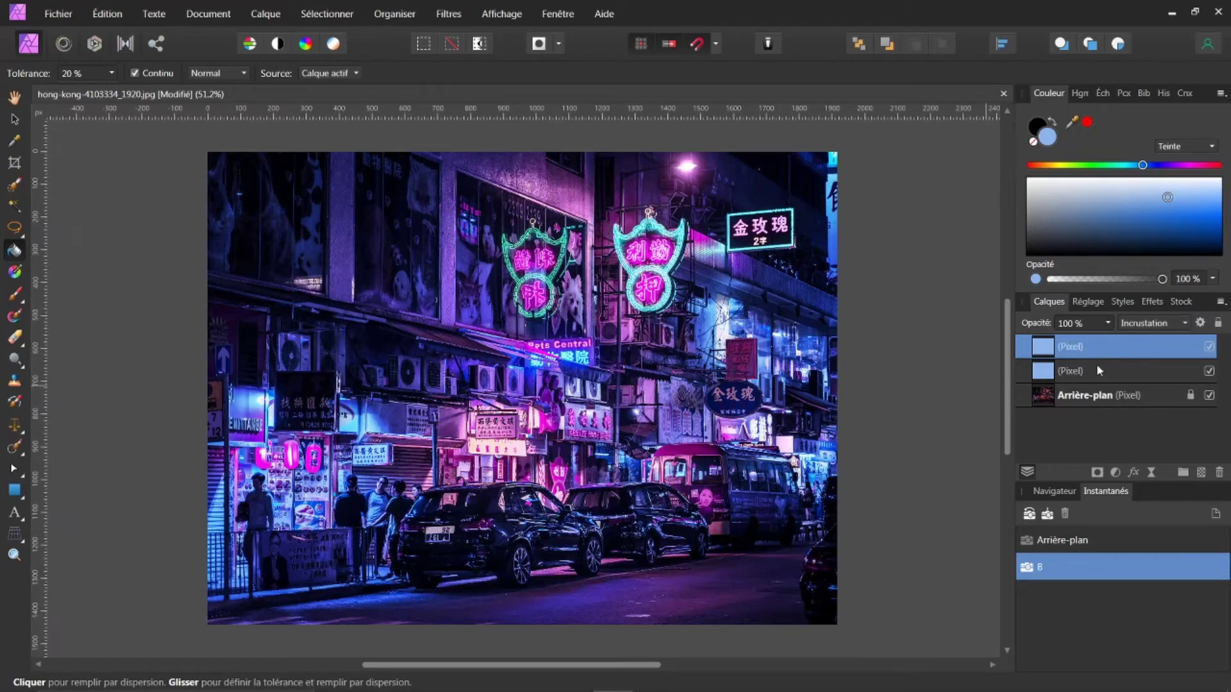
pyautogui.click(1209, 372)
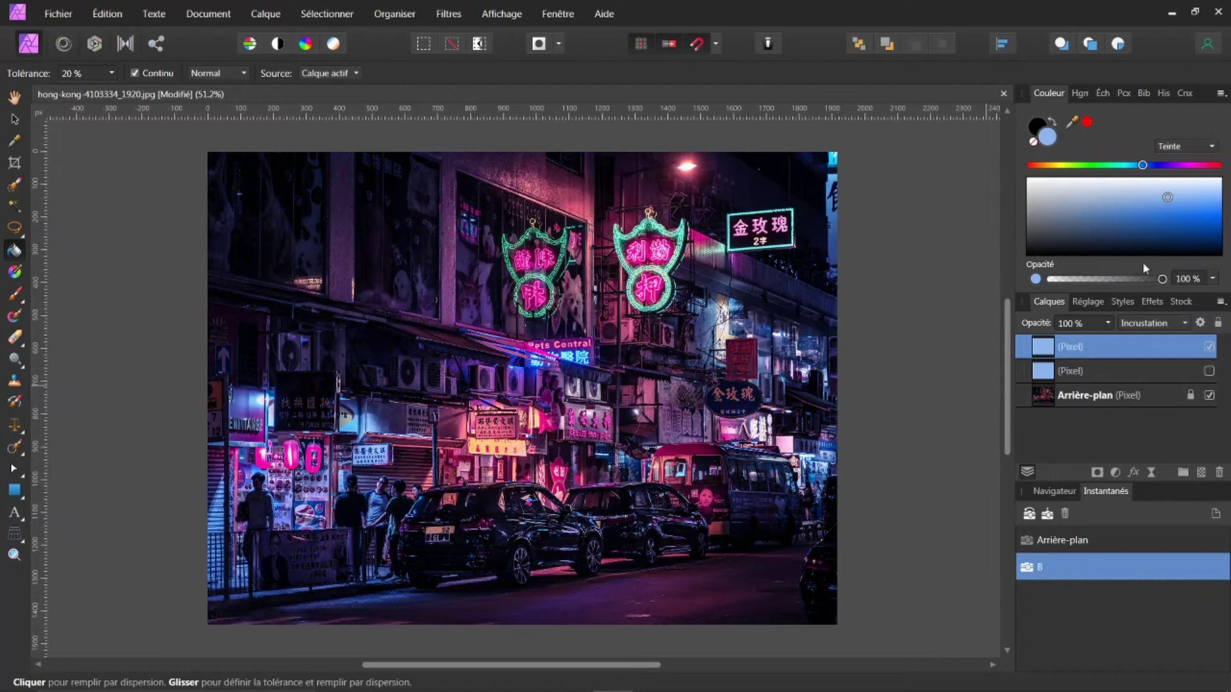
# - Flood-fill the top pixel layer with light green and add a document snapshot named V
pyautogui.click(1098, 166)
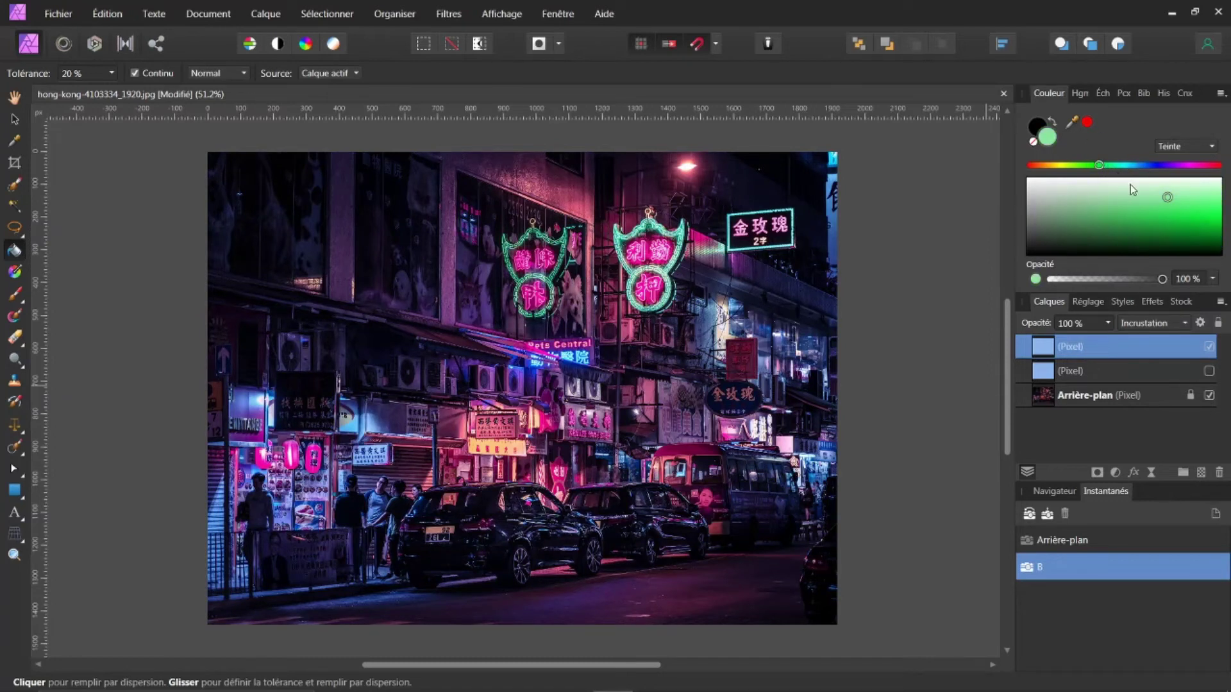
pyautogui.click(699, 273)
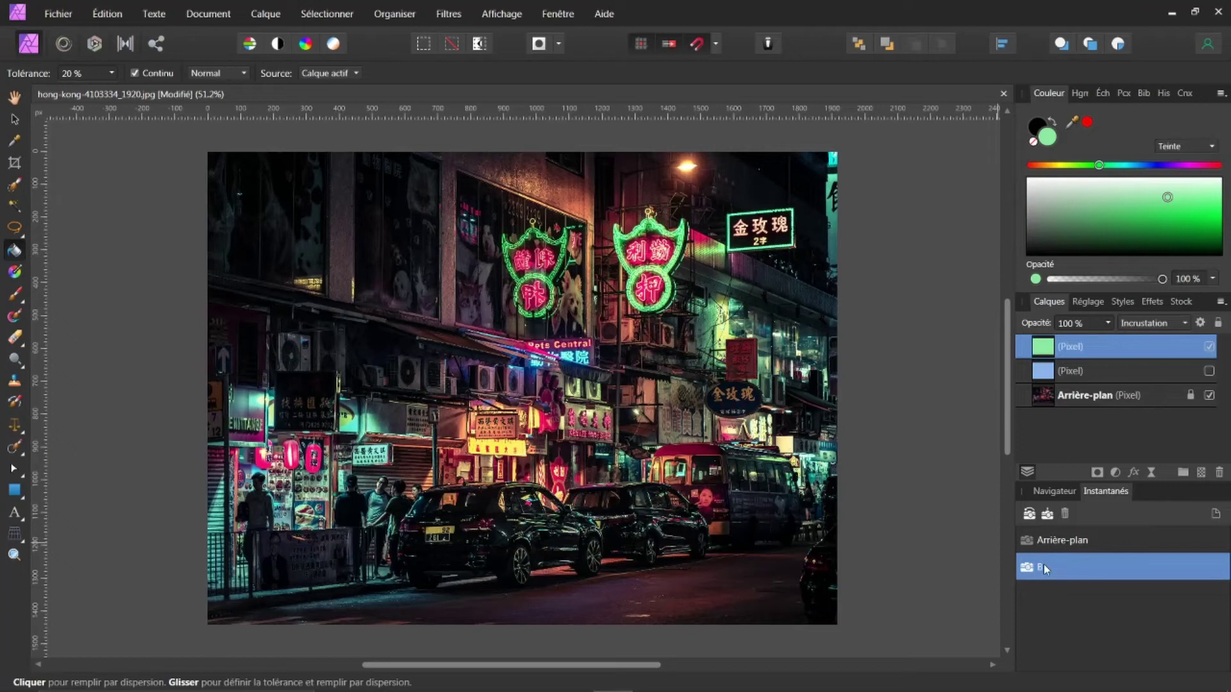
pyautogui.click(1047, 514)
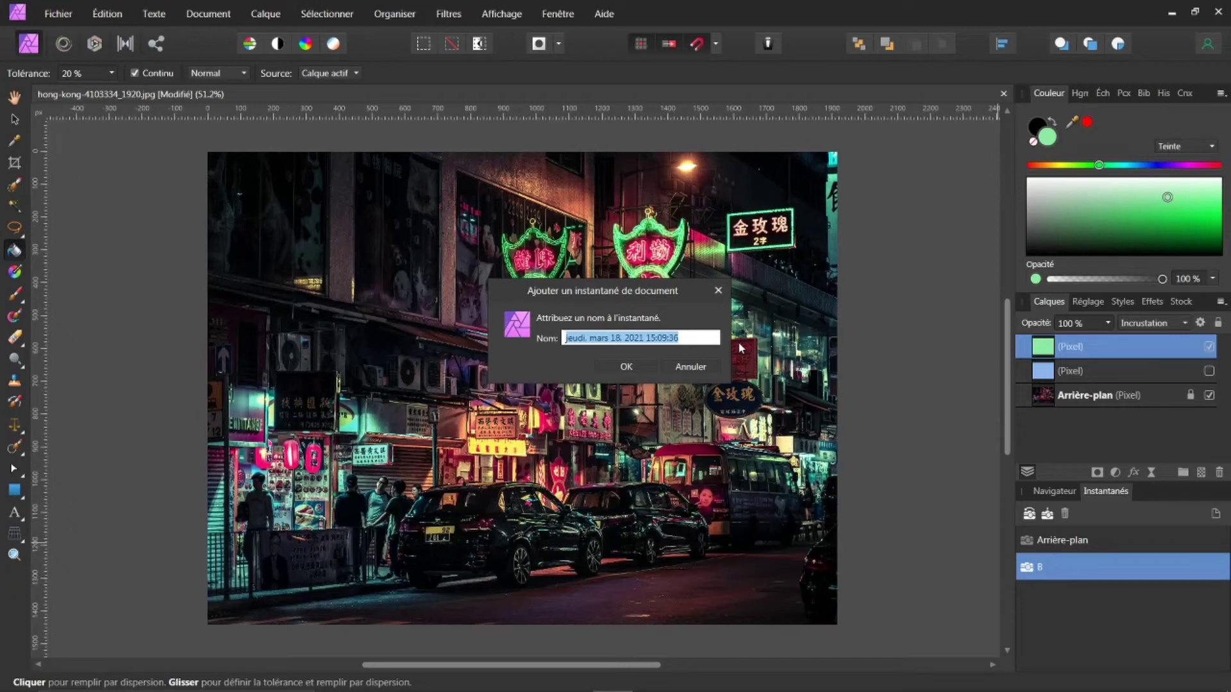
pyautogui.write('V')
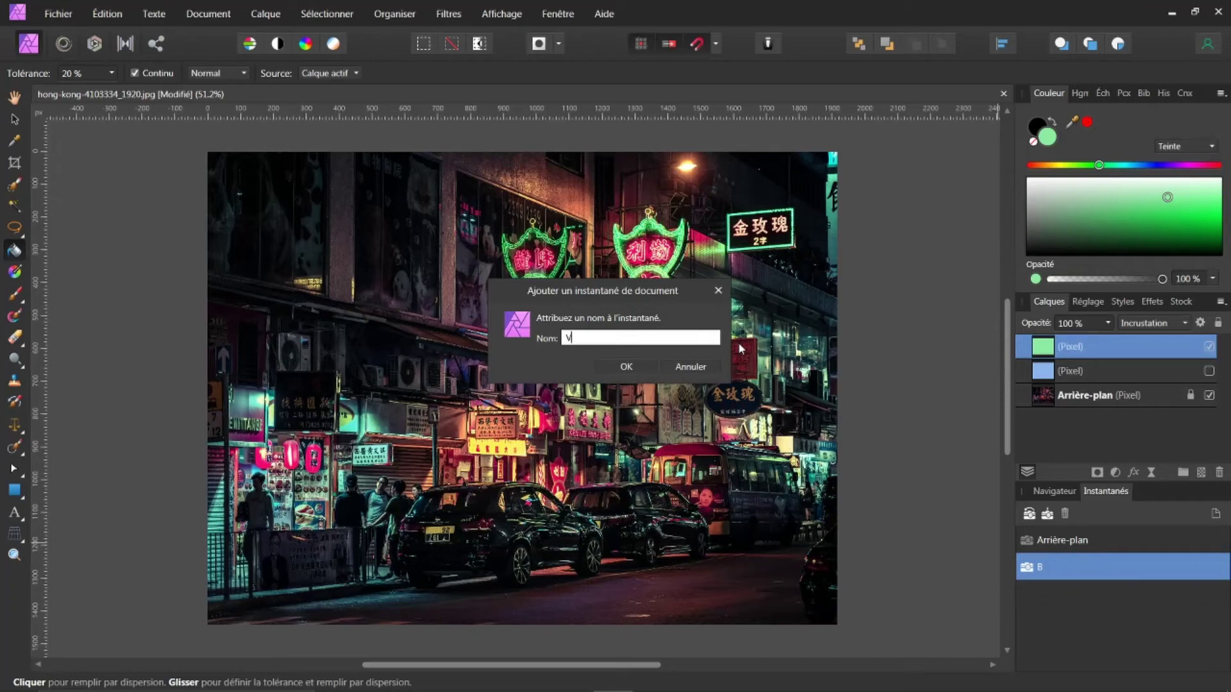
pyautogui.click(624, 367)
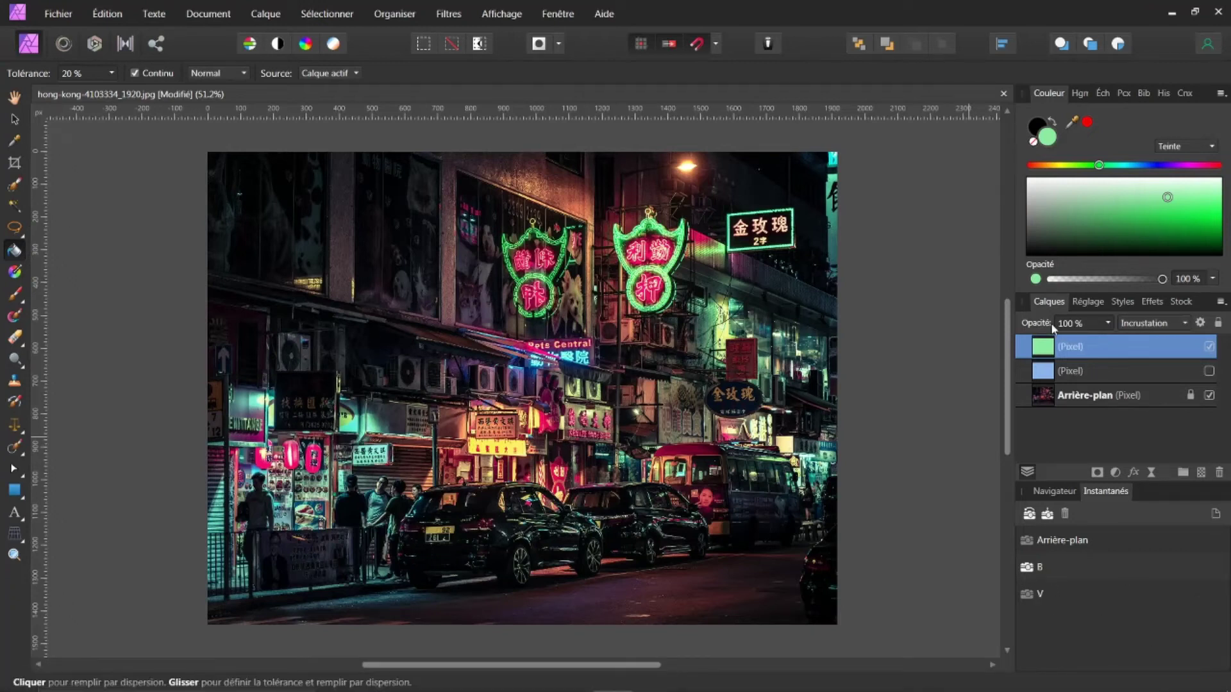
# - Restore the Arrière-plan snapshot and mark snapshot V as the undo brush source
pyautogui.click(1065, 544)
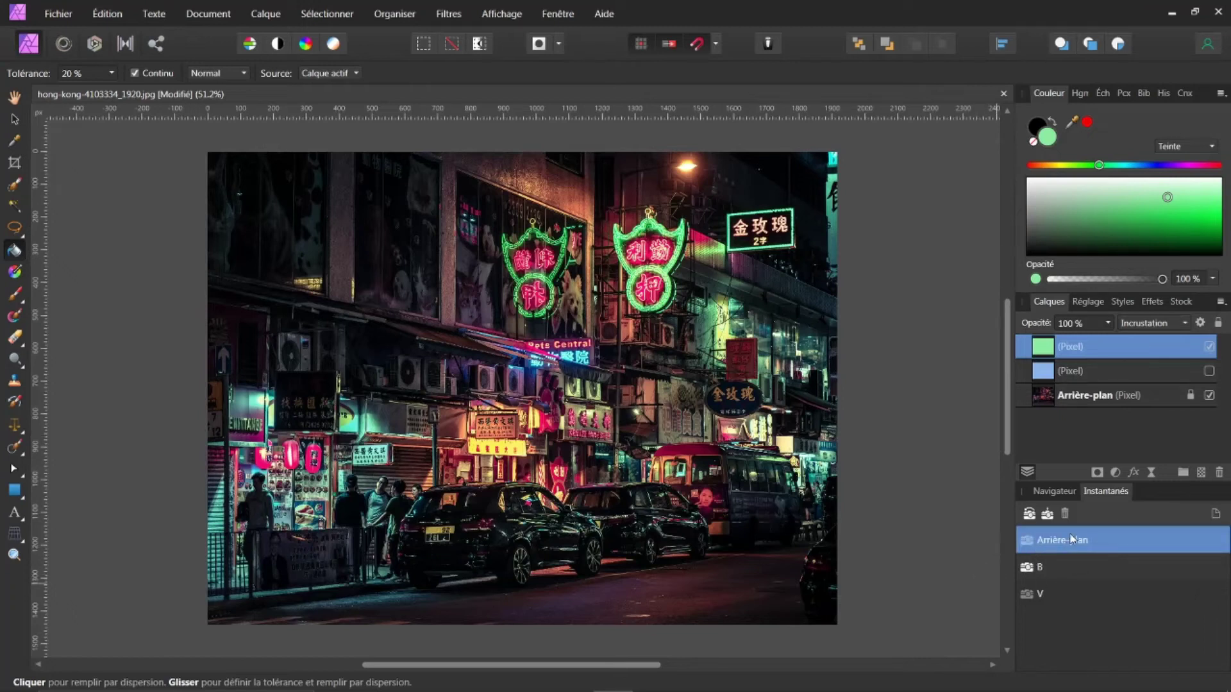
pyautogui.click(1029, 515)
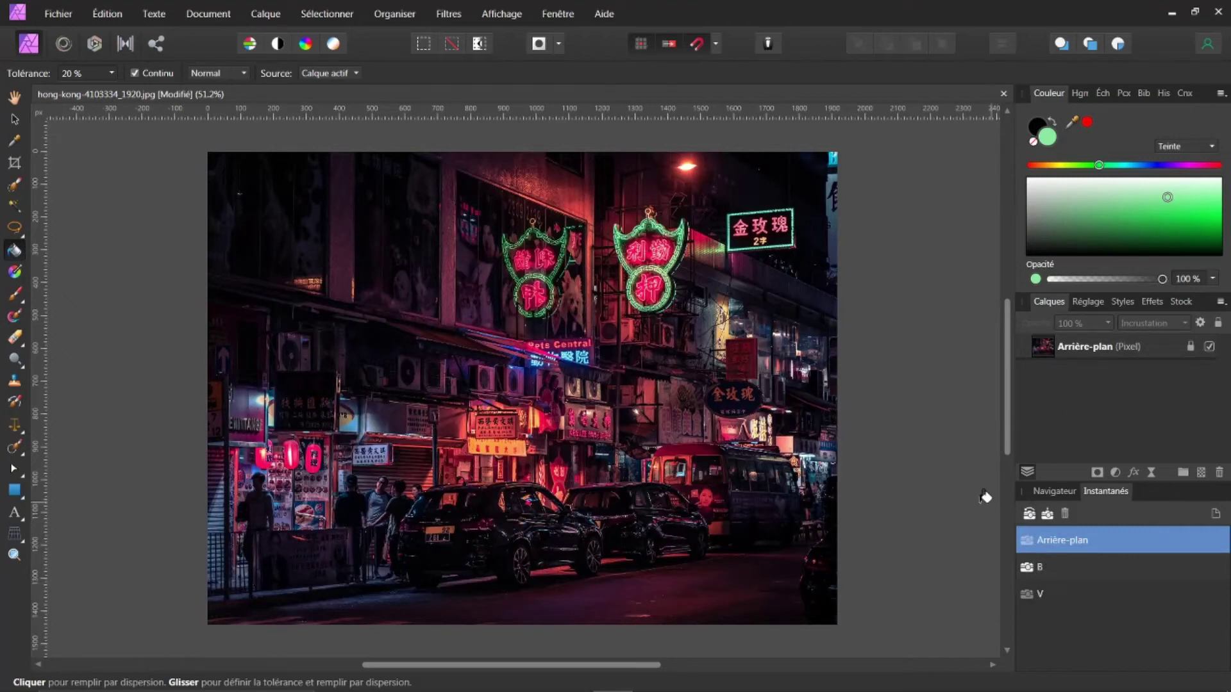
pyautogui.click(1025, 595)
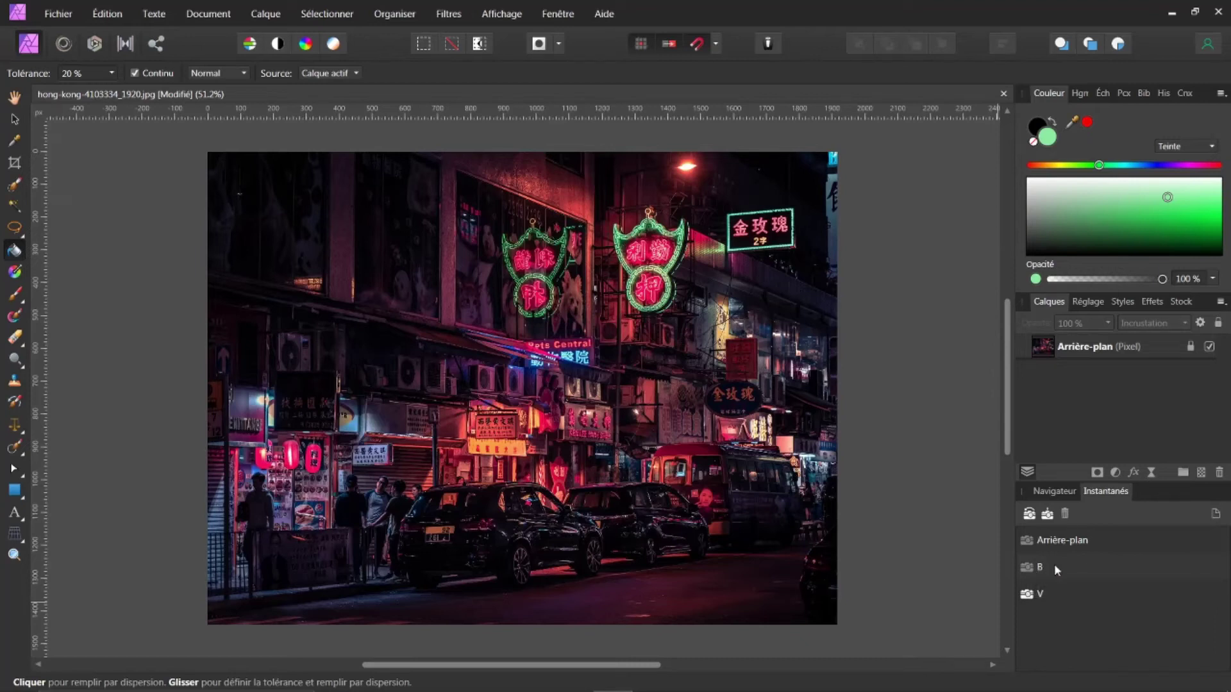
# - Restore the snapshots B, Arrière-plan and V one after another, ending on V
pyautogui.click(1078, 574)
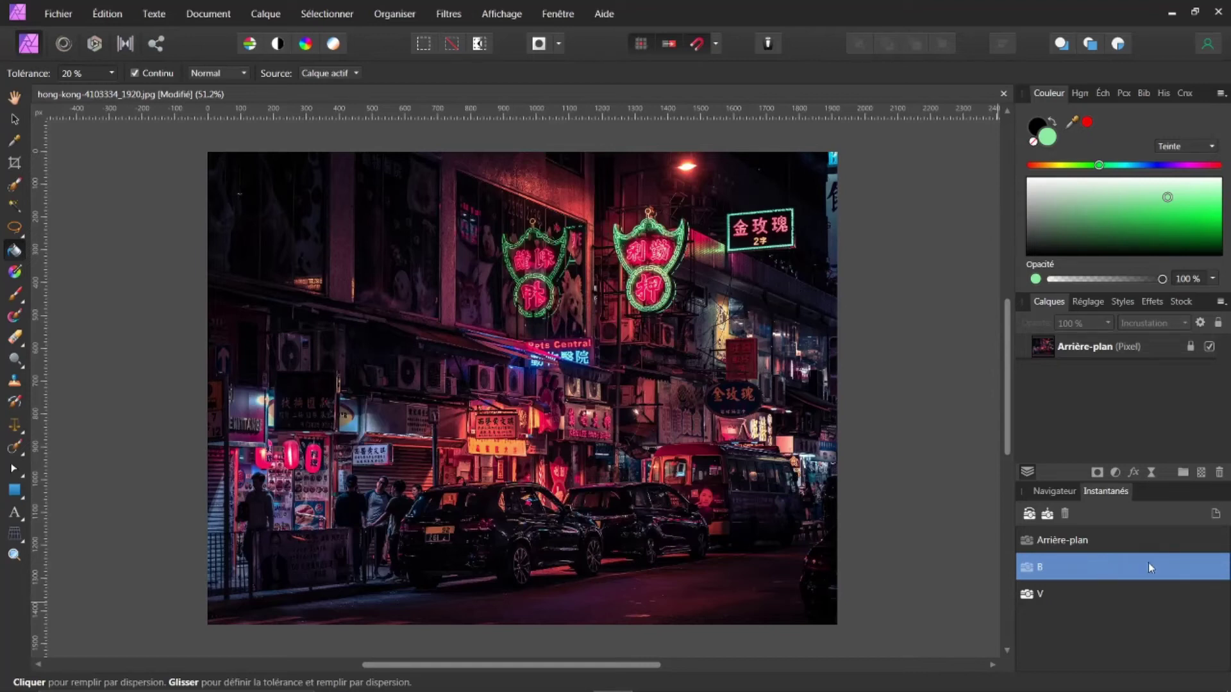
pyautogui.click(1030, 515)
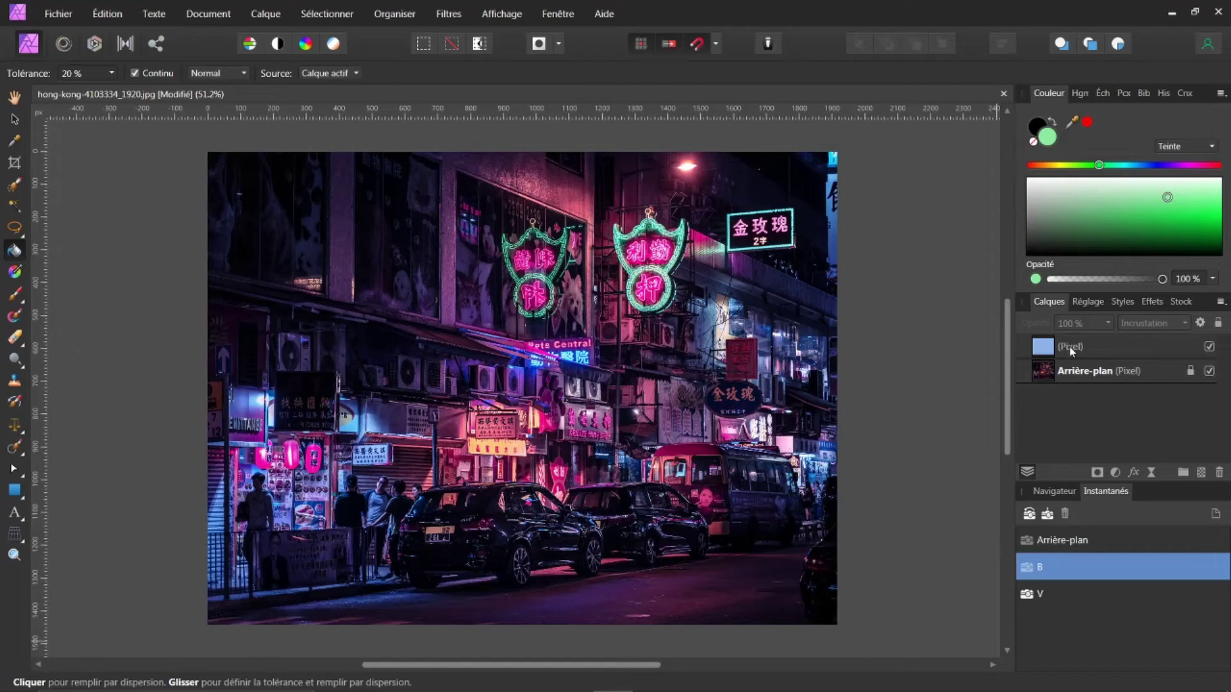
pyautogui.click(1066, 547)
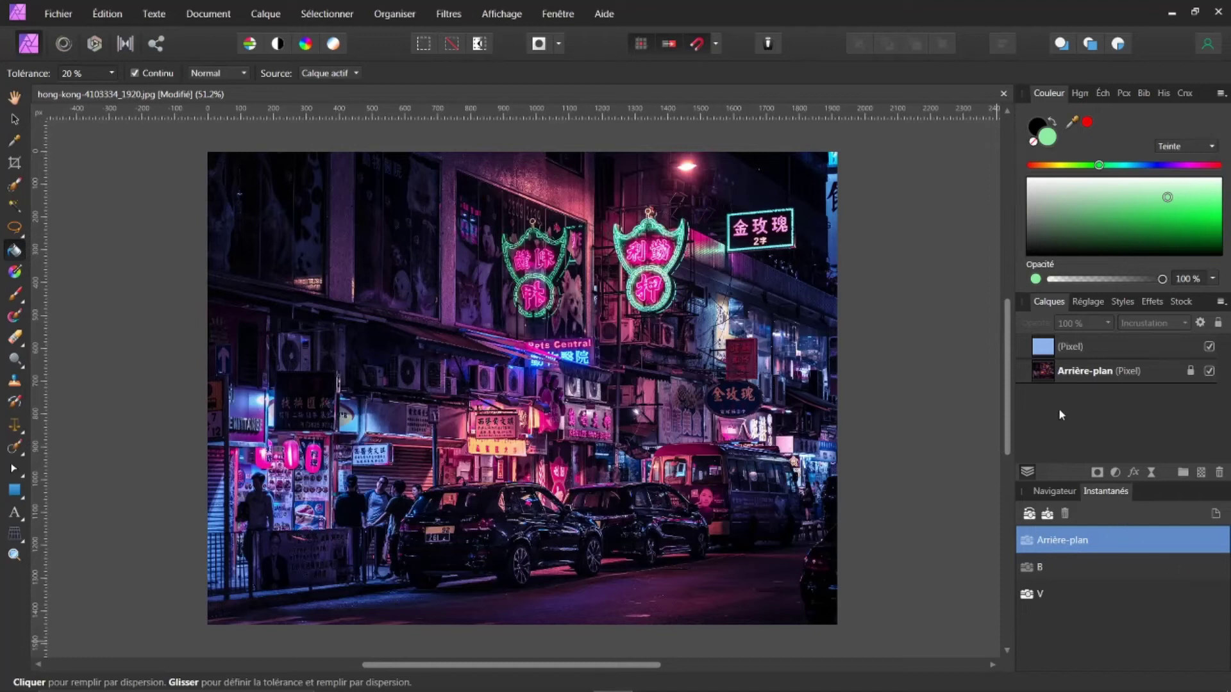
pyautogui.click(1029, 514)
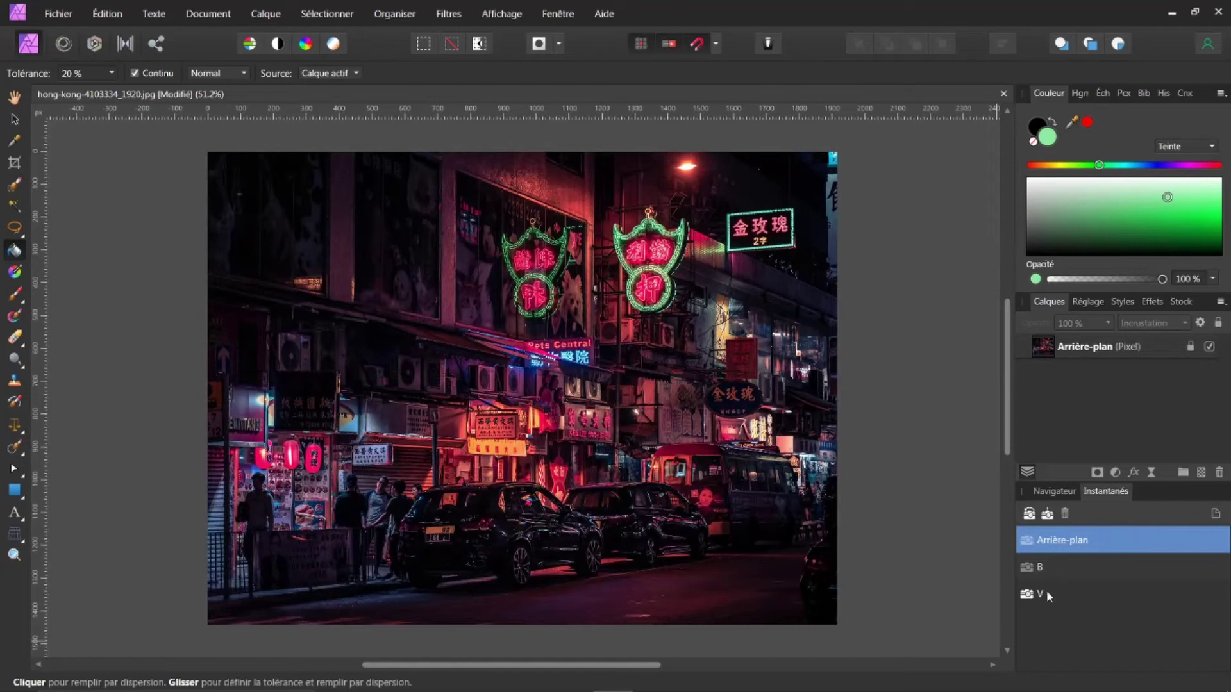
pyautogui.click(1087, 595)
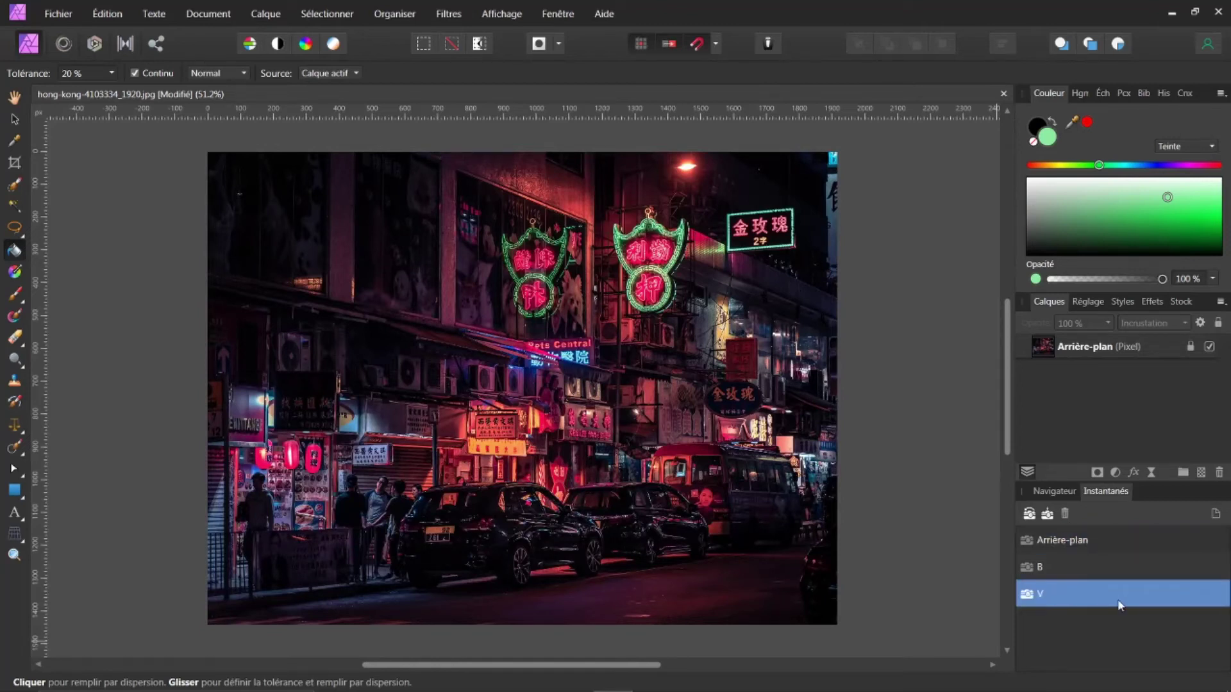
pyautogui.click(1030, 515)
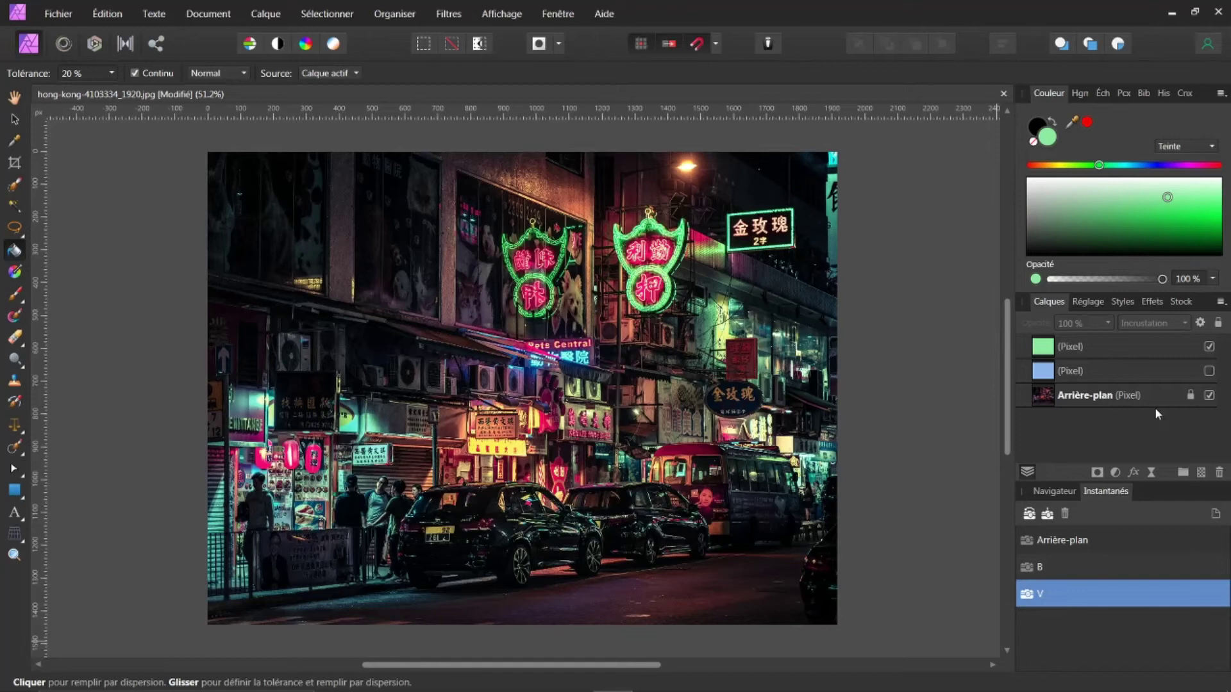
# - Toggle the green and blue pixel layers' visibility separately and together to compare the tints, leaving both hidden
pyautogui.click(1209, 347)
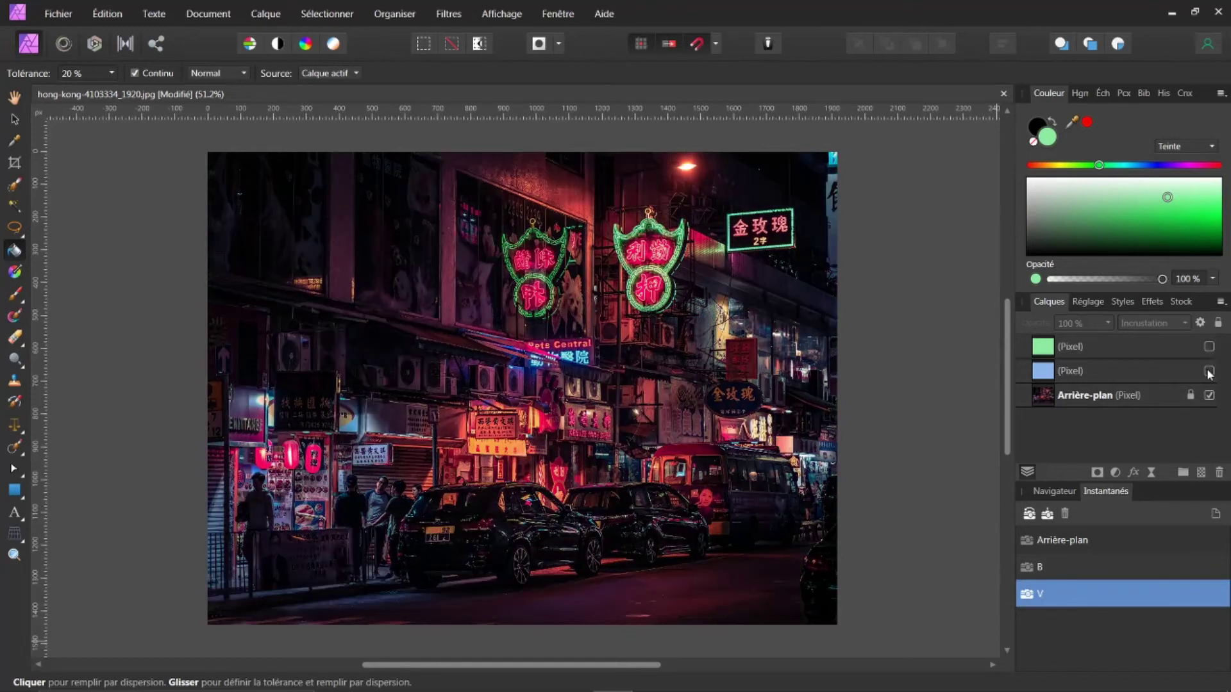
pyautogui.click(1209, 370)
pyautogui.click(1210, 371)
pyautogui.click(1210, 346)
pyautogui.click(1209, 370)
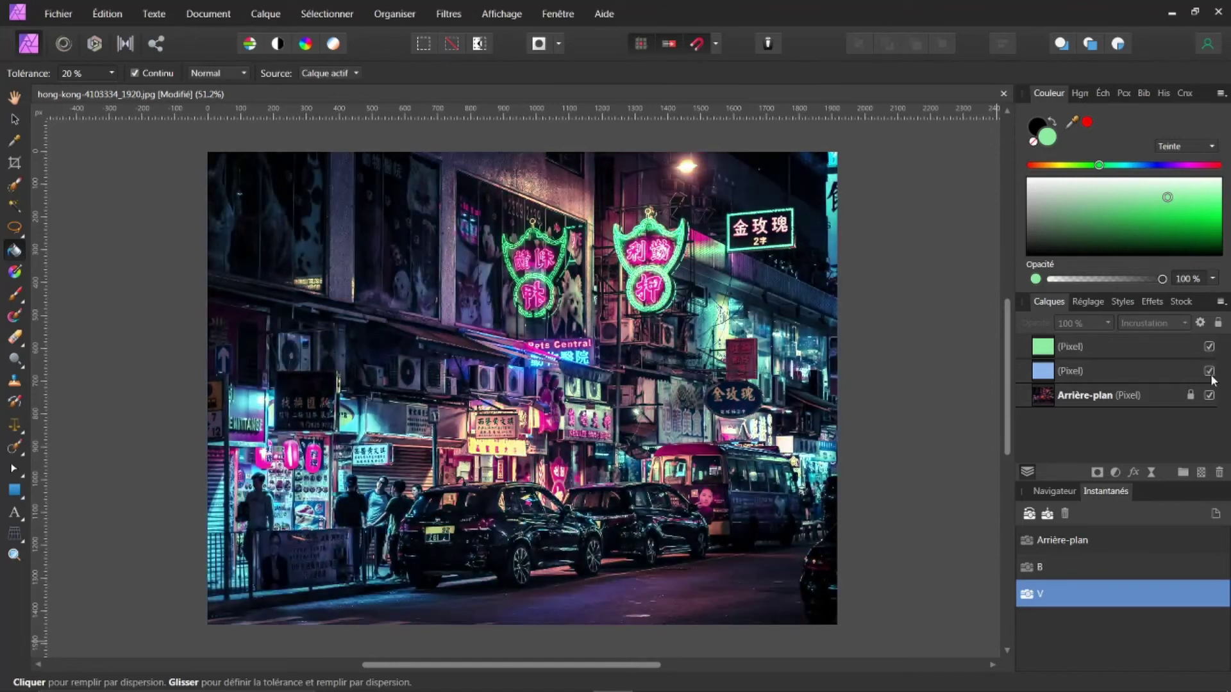
pyautogui.click(1209, 371)
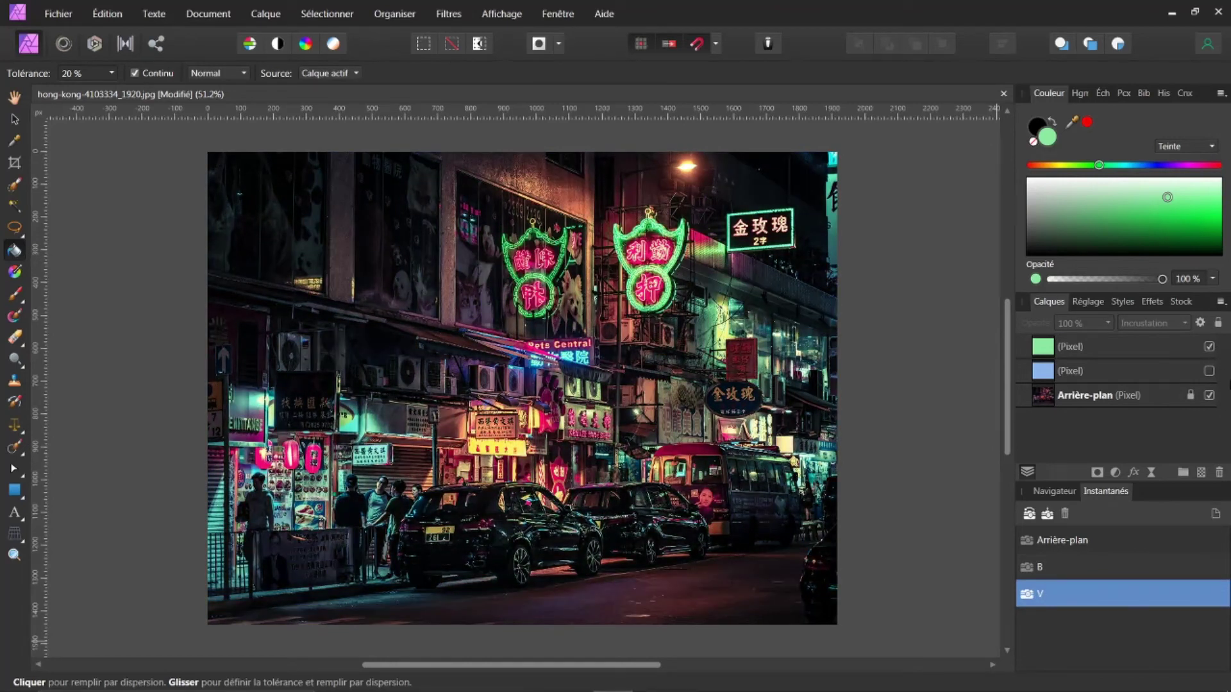
pyautogui.click(1209, 347)
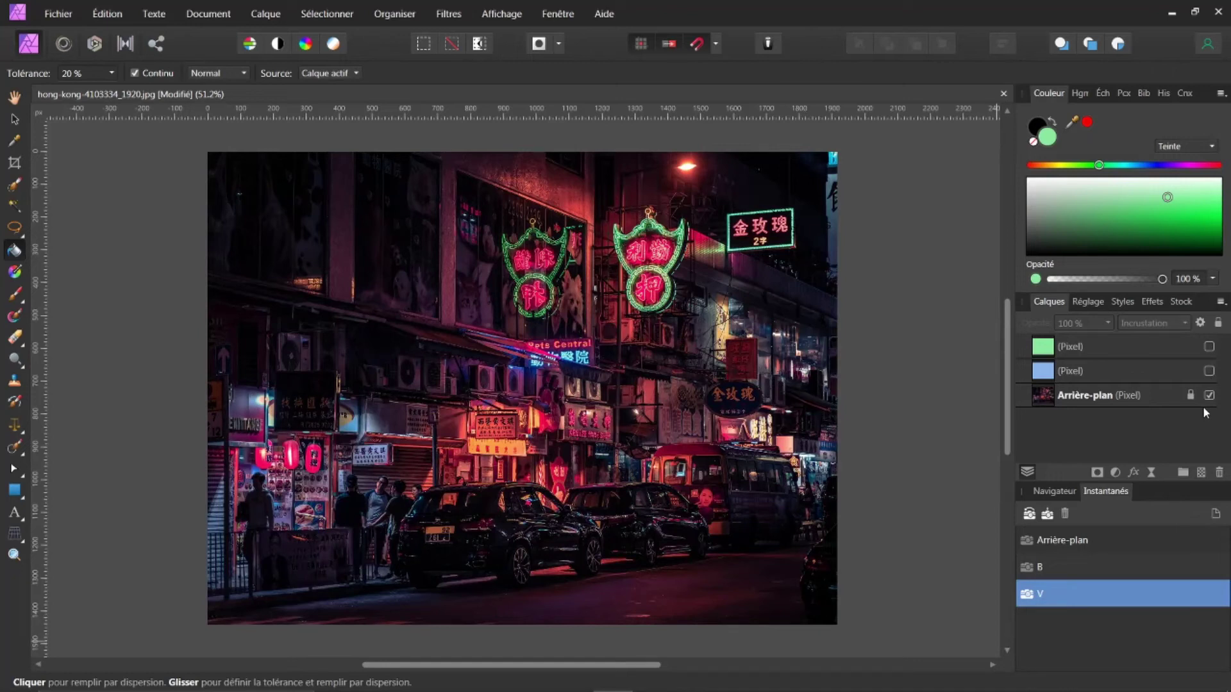
# - Add a pixel layer above the green one, flood-fill it with white and set its blend mode to Incrustation
pyautogui.click(1089, 351)
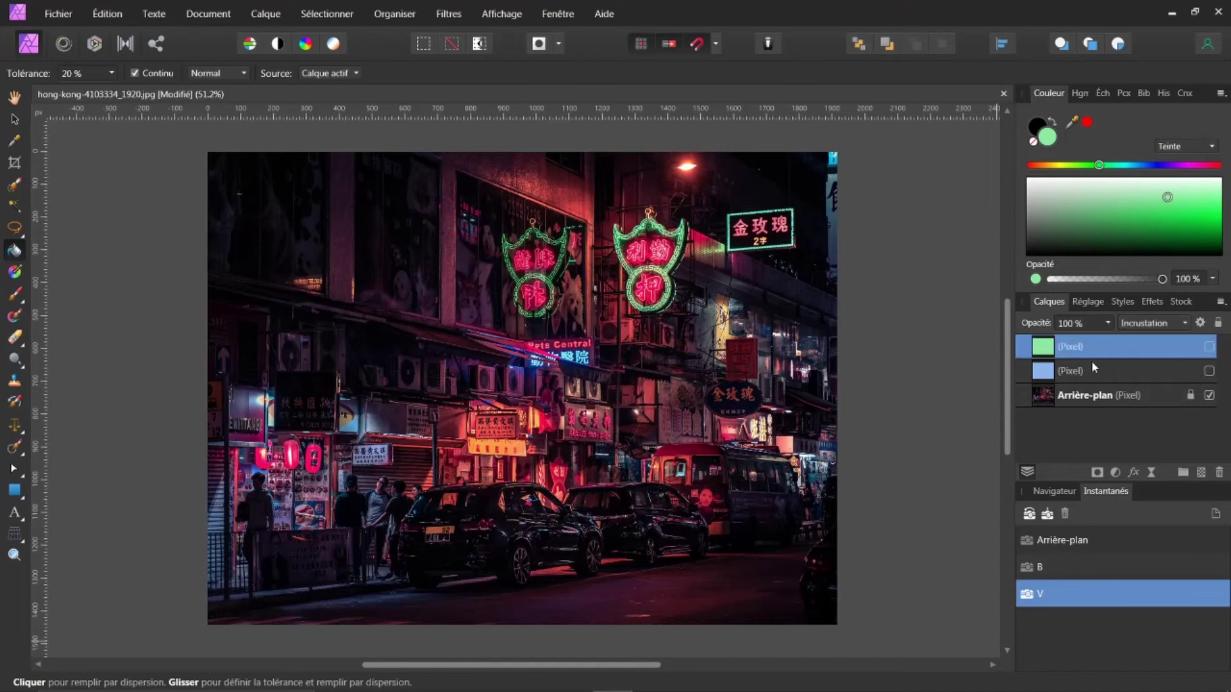
pyautogui.click(1201, 473)
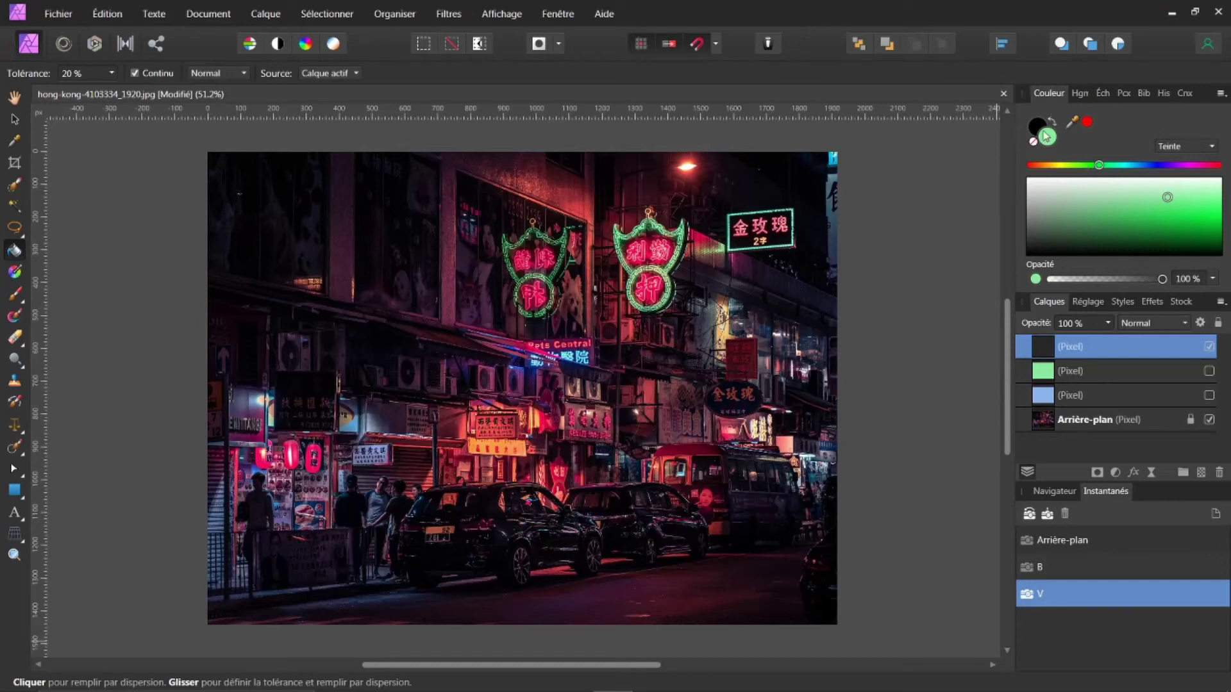
pyautogui.press('d')
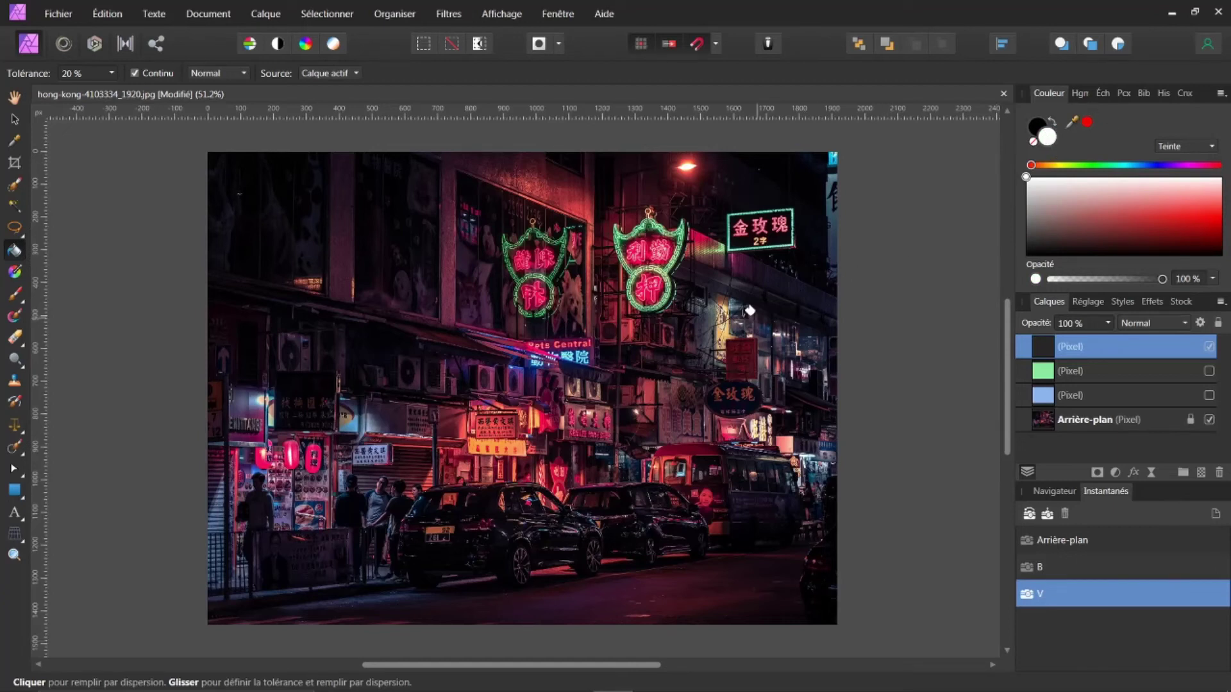
pyautogui.click(695, 287)
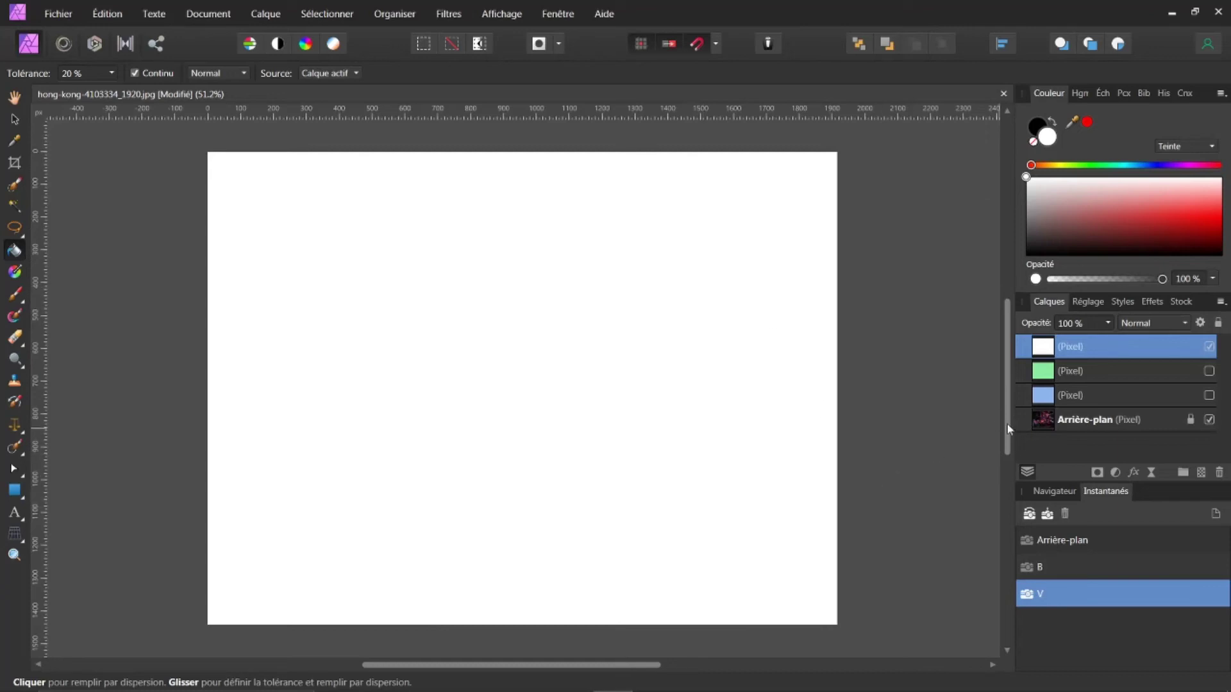
pyautogui.click(1184, 325)
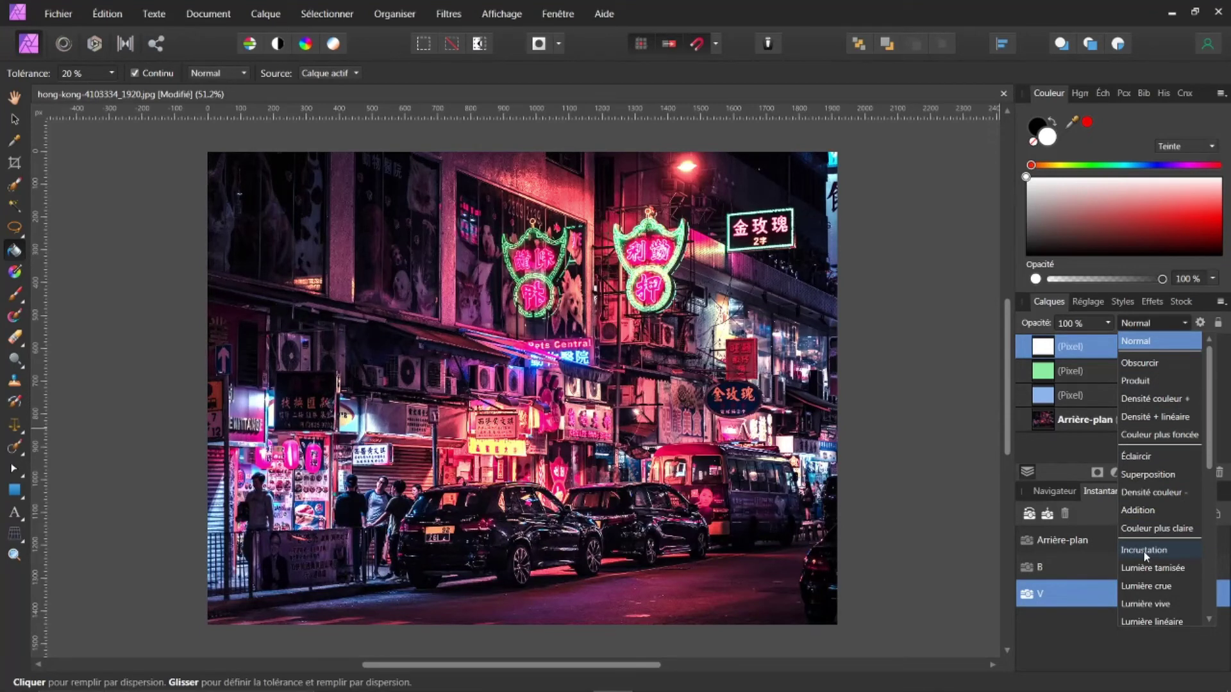
pyautogui.click(1145, 551)
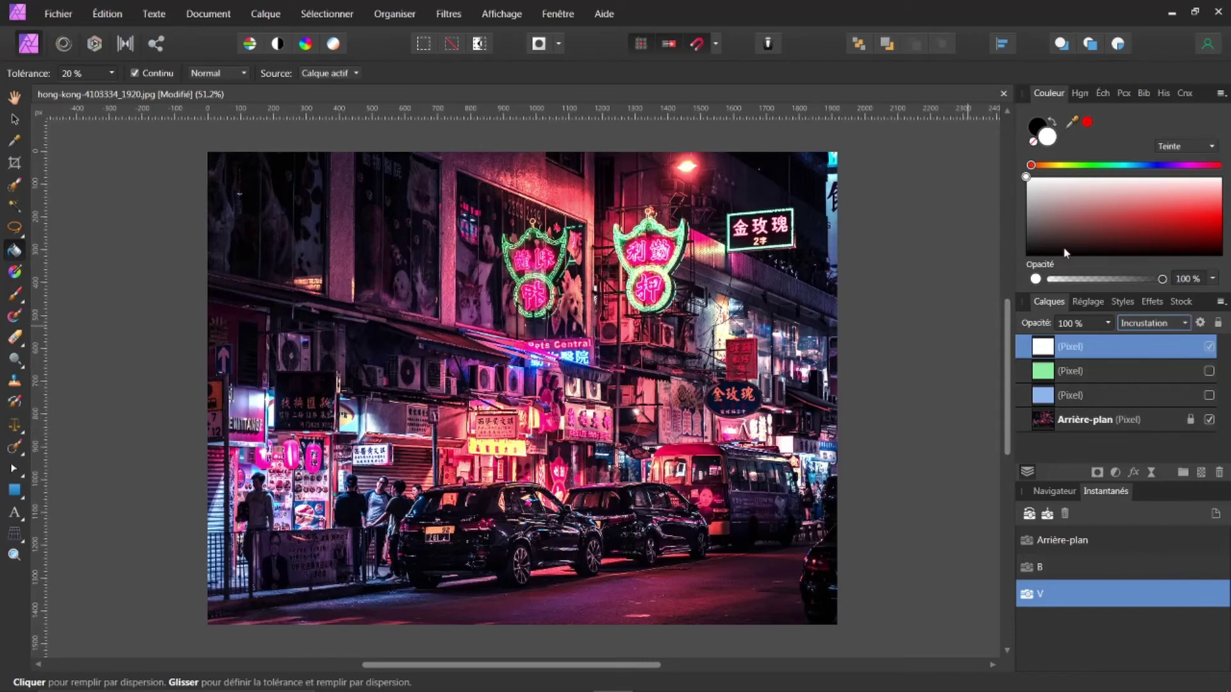
# - Flood-fill the top Incrustation layer with black and refill it with white to compare the effects
pyautogui.click(1034, 126)
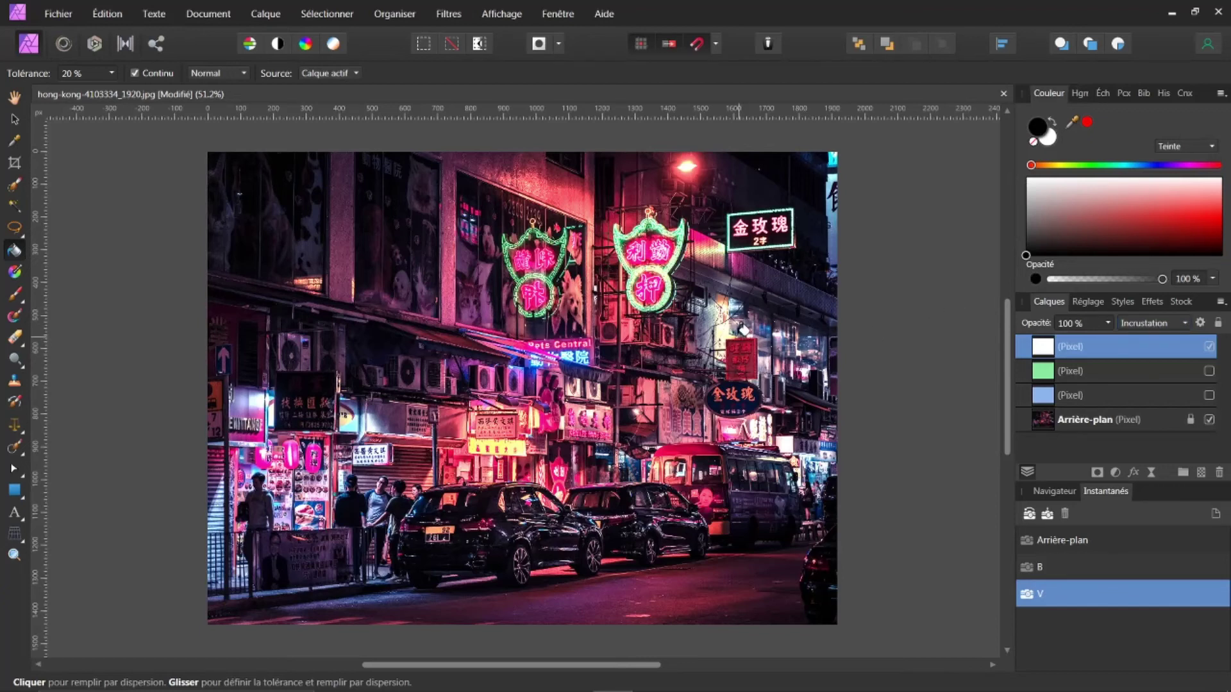
pyautogui.click(743, 331)
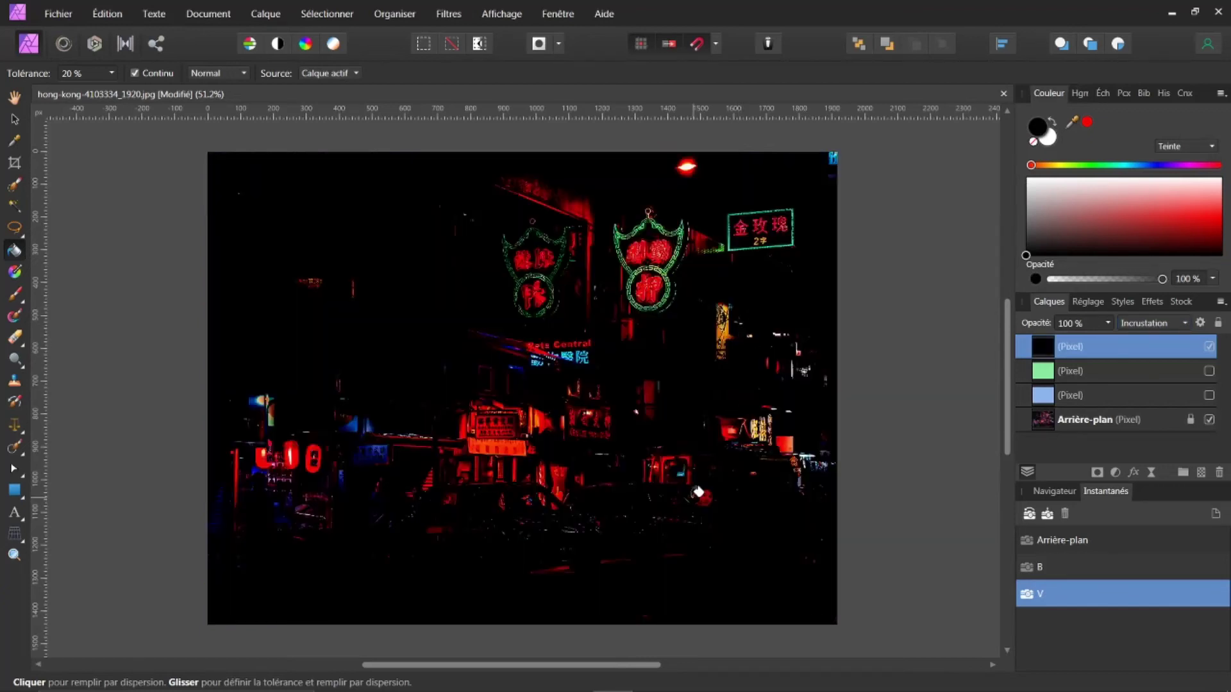
pyautogui.press('x')
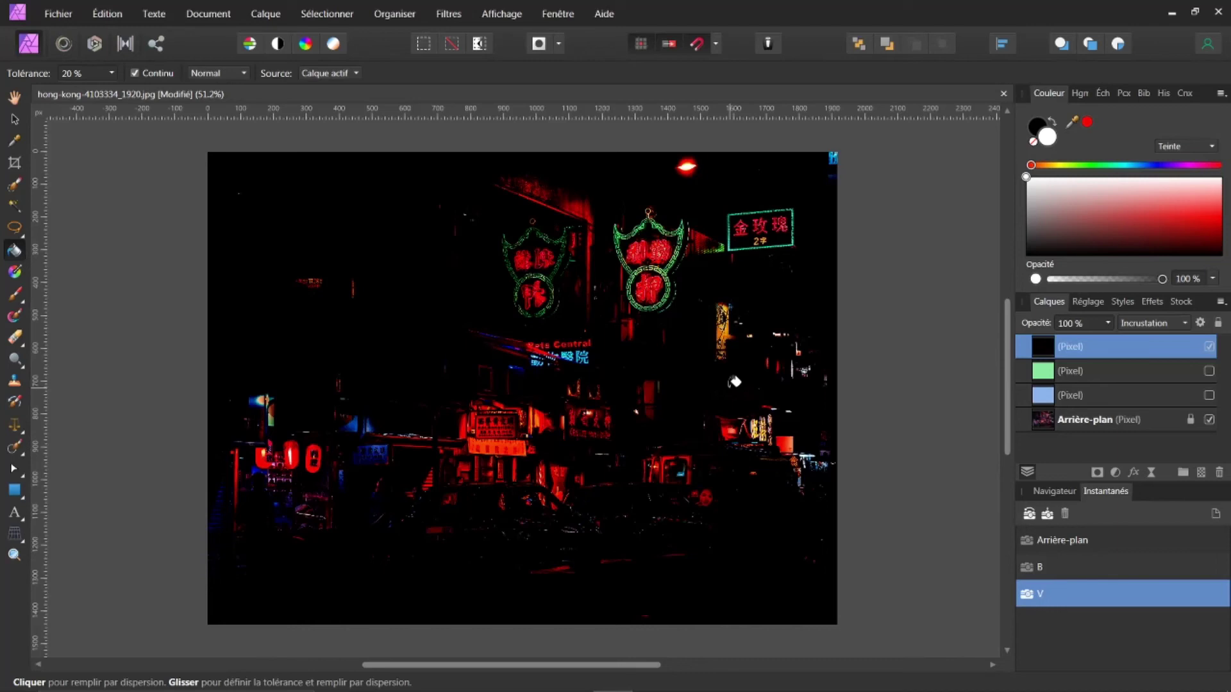
pyautogui.click(734, 382)
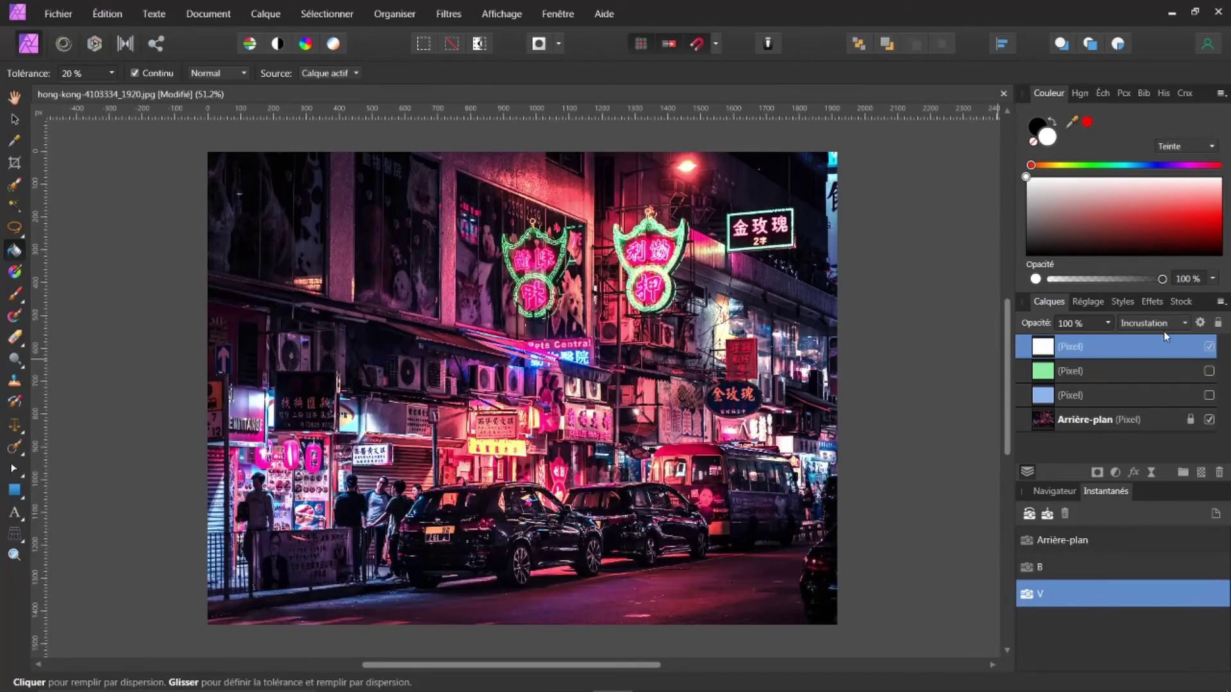
# - Set the white layer's blend mode to Diviser and toggle its visibility to compare, leaving it visible
pyautogui.click(1187, 321)
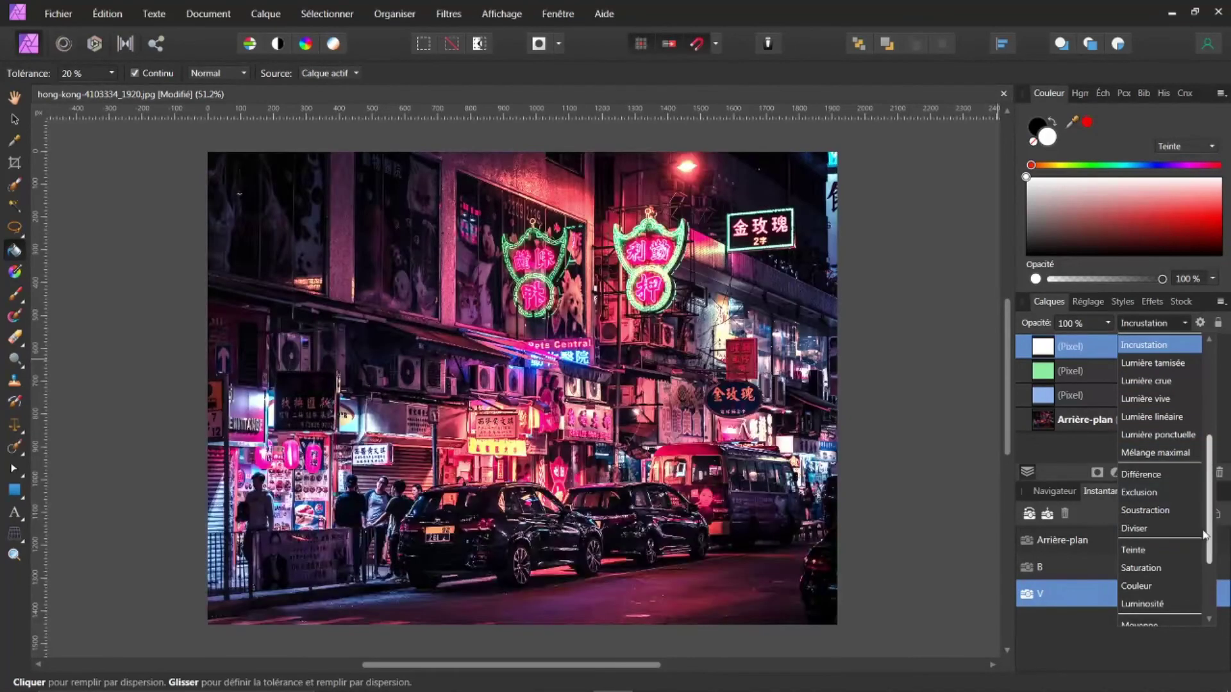
pyautogui.click(1145, 529)
pyautogui.click(1208, 344)
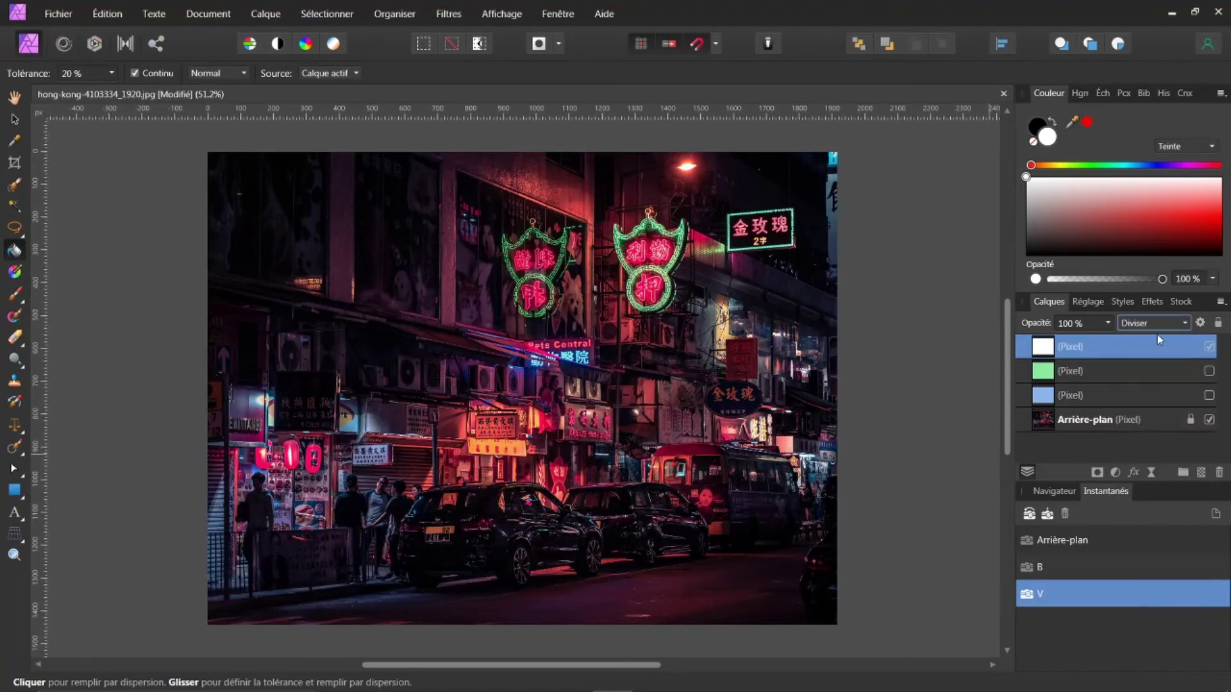
pyautogui.click(1210, 347)
pyautogui.click(1210, 348)
# - Flood-fill the top Diviser layer with black and refill it with white to compare both extremes
pyautogui.press('x')
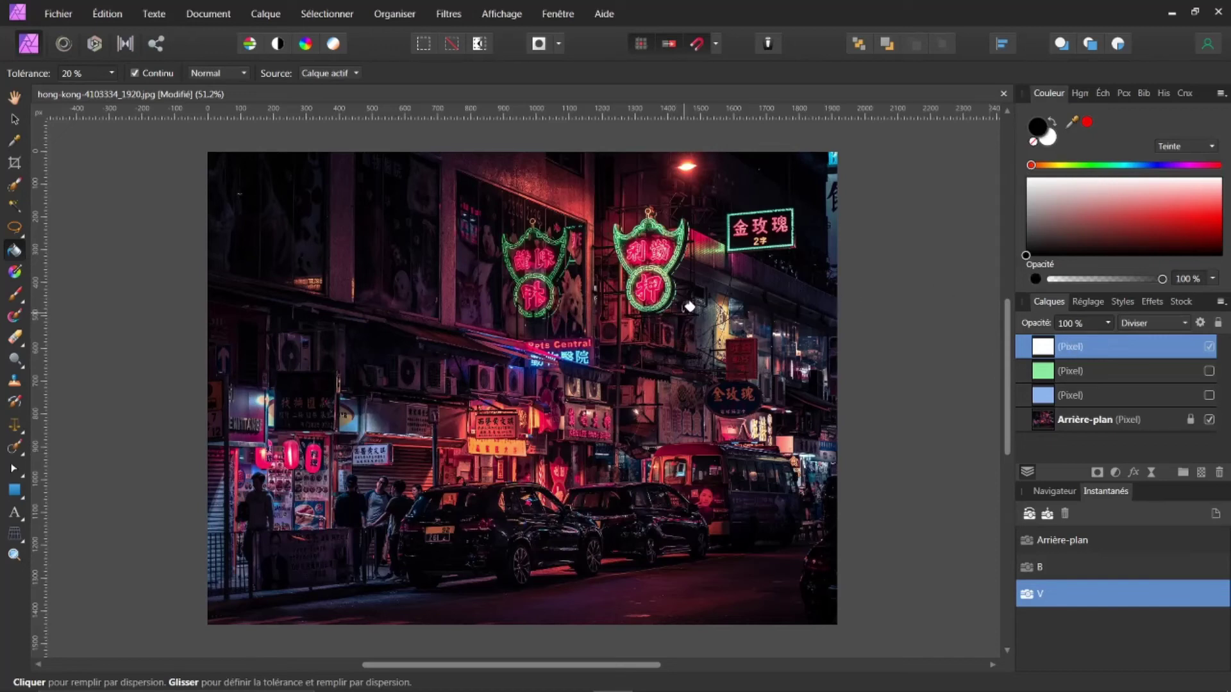
pyautogui.click(690, 302)
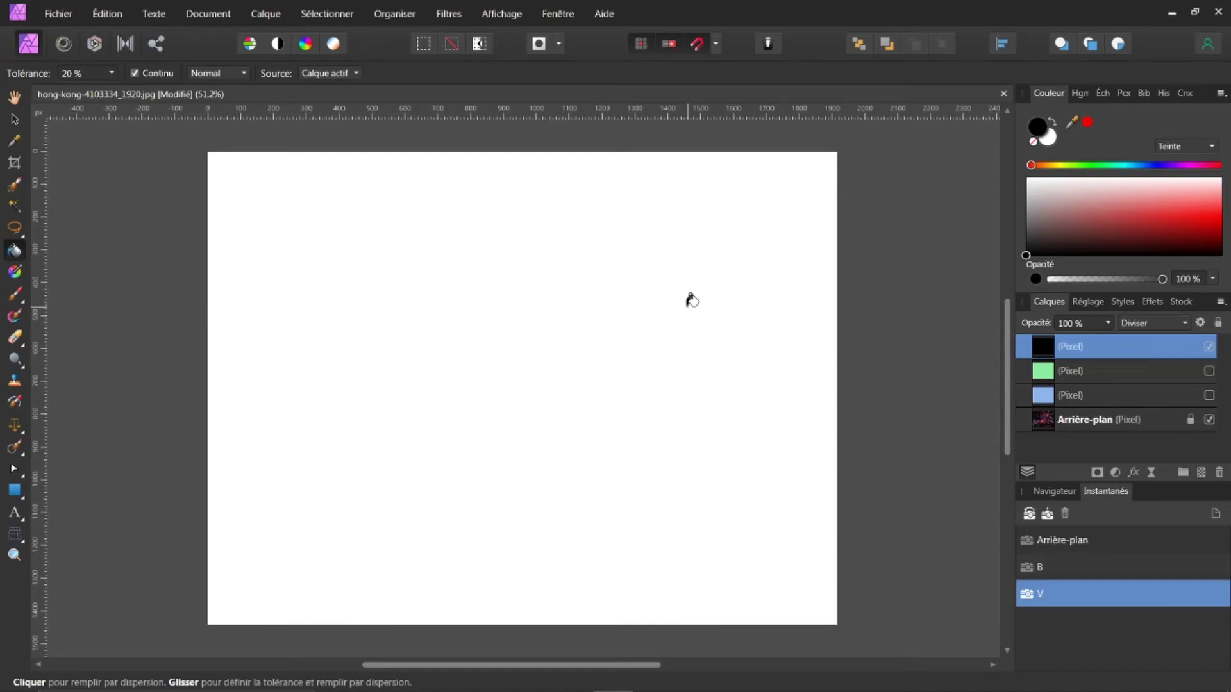
pyautogui.press('x')
pyautogui.click(619, 354)
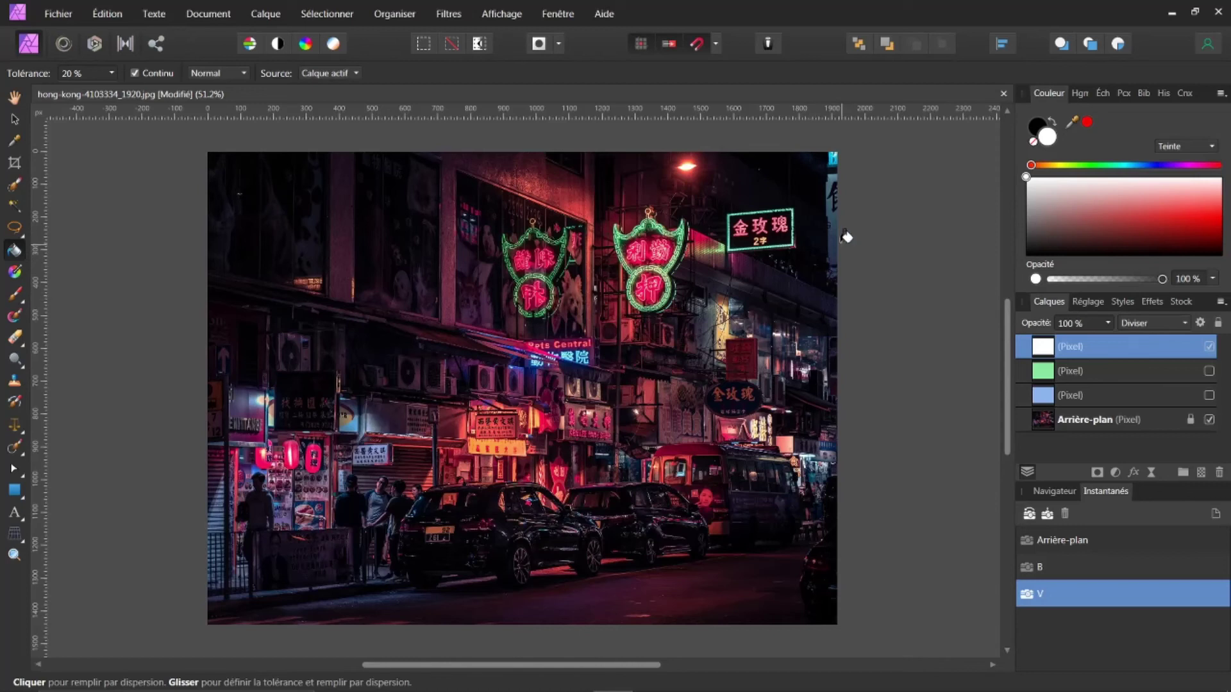
# - Show the colour swatches, review the list of available Studio panels and load the Gris palette
pyautogui.click(1102, 92)
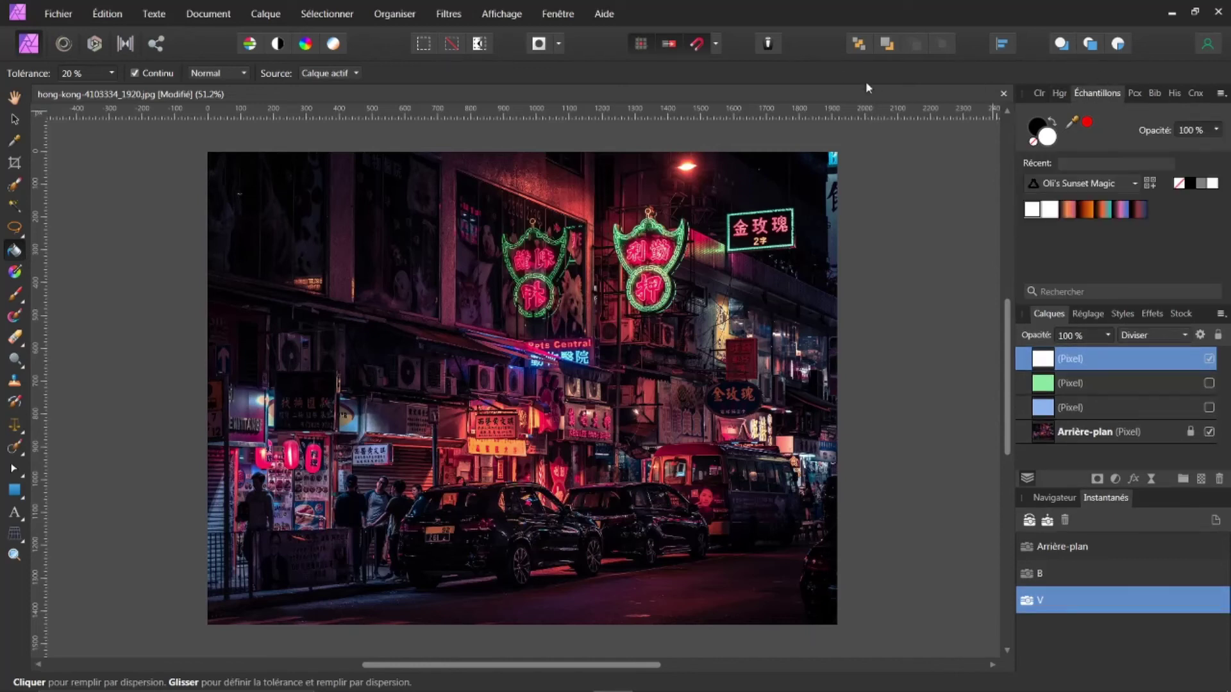
pyautogui.click(507, 16)
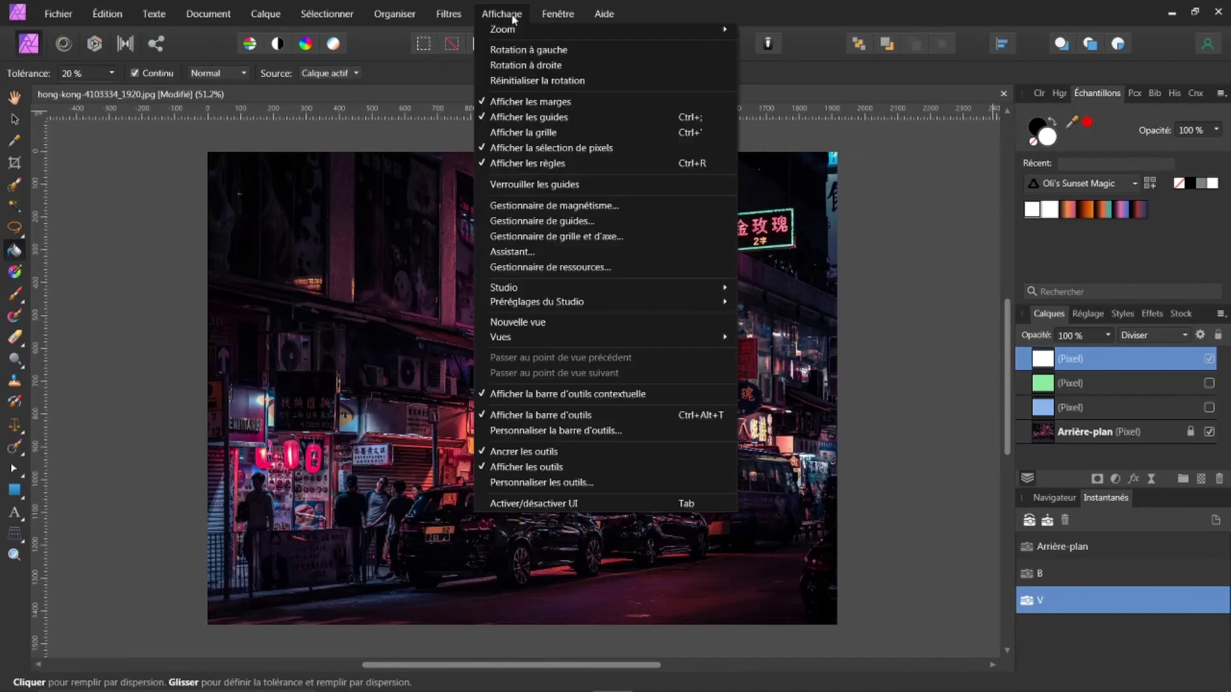
pyautogui.moveTo(635, 290)
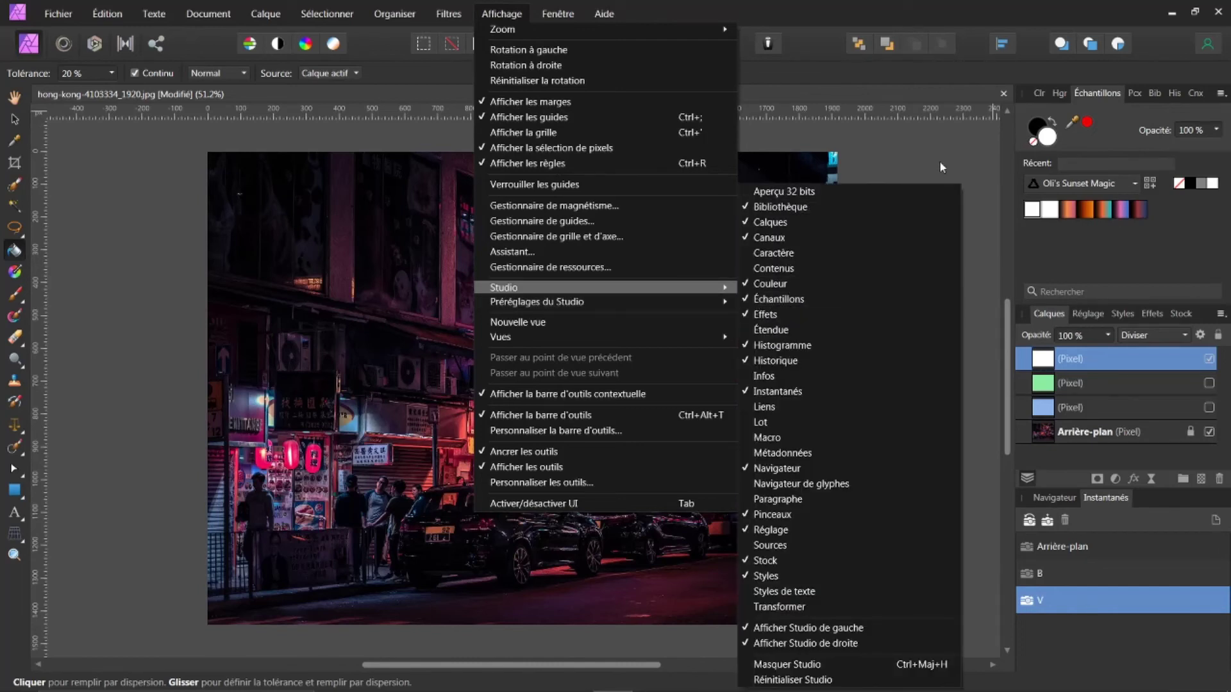
pyautogui.click(954, 144)
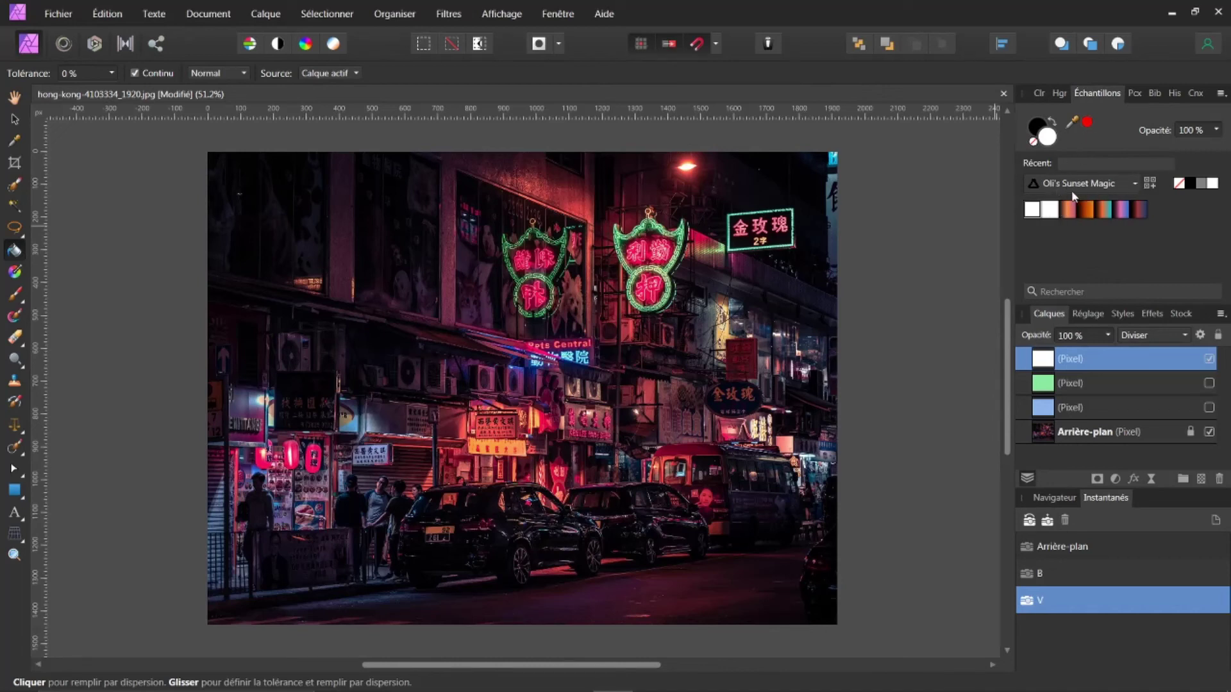
pyautogui.click(1134, 183)
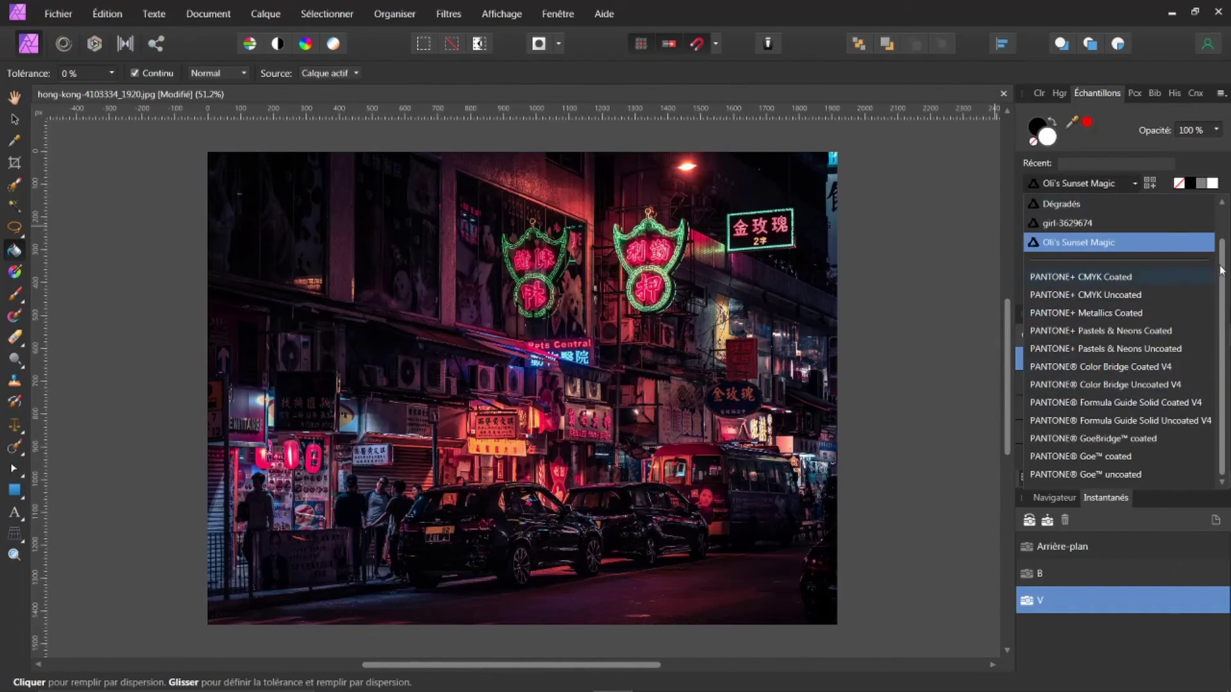
pyautogui.moveTo(1223, 269); pyautogui.dragTo(1228, 225)
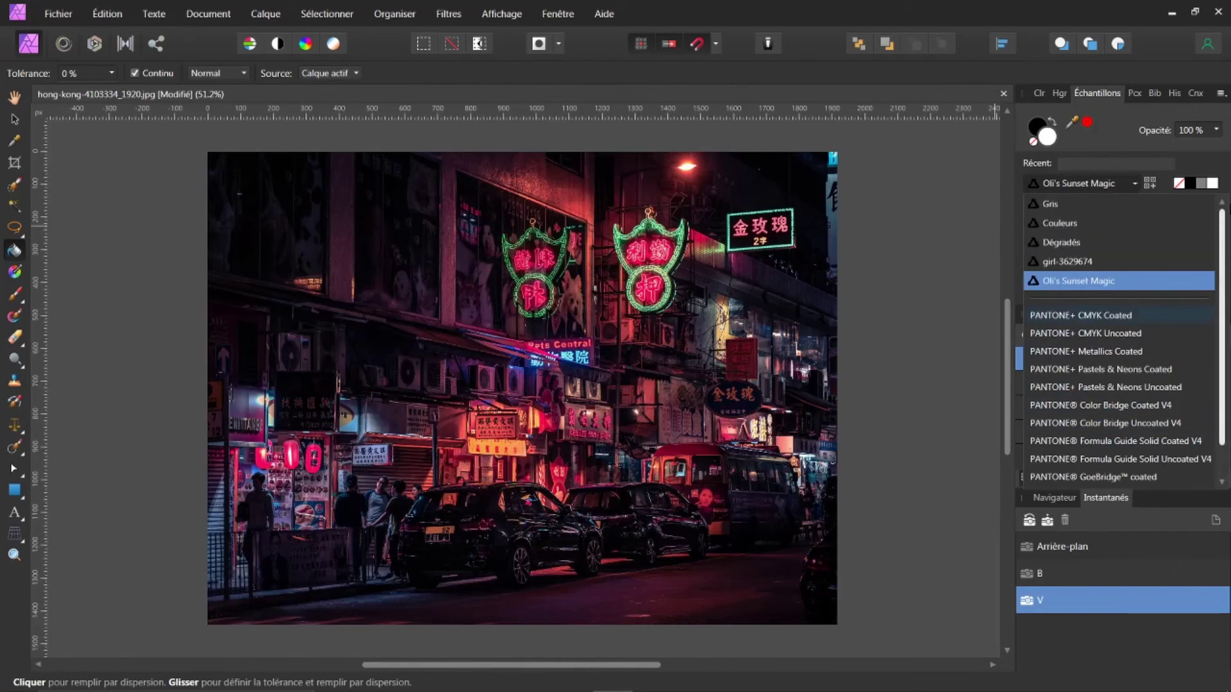
pyautogui.click(1060, 204)
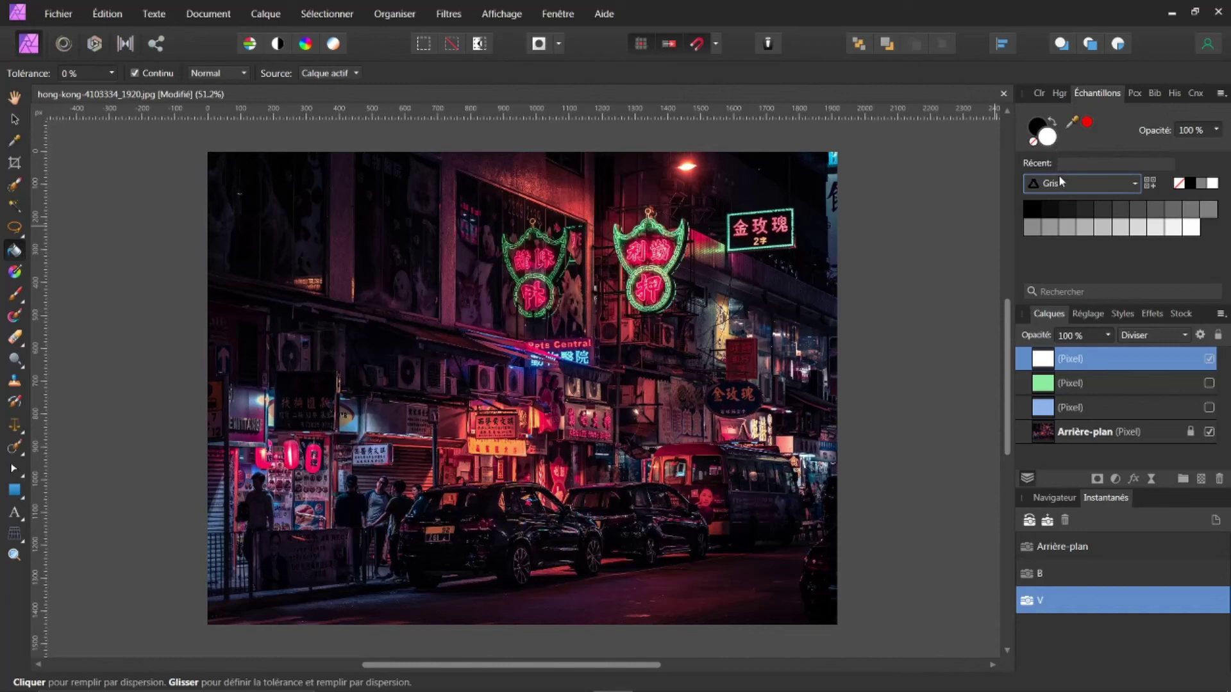
# - Flood-fill the top Diviser layer with medium, light and dark grey swatches in turn, ending on light grey
pyautogui.click(1053, 138)
pyautogui.click(690, 229)
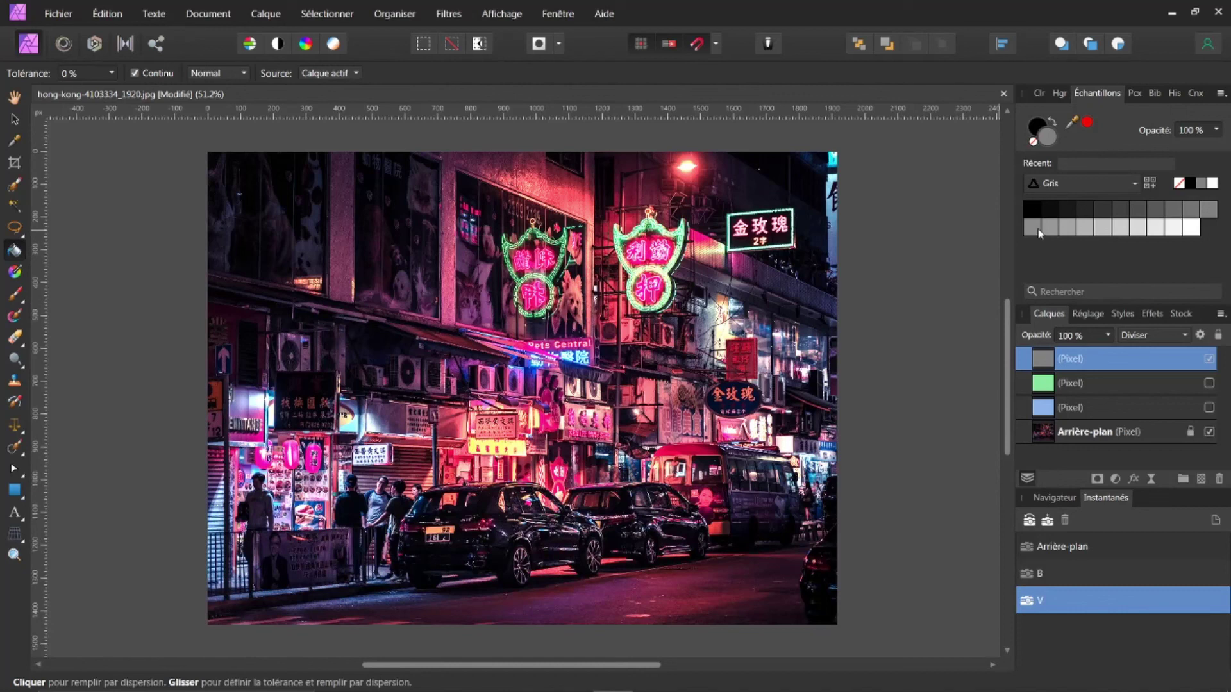
pyautogui.click(1120, 231)
pyautogui.click(704, 211)
pyautogui.click(1035, 229)
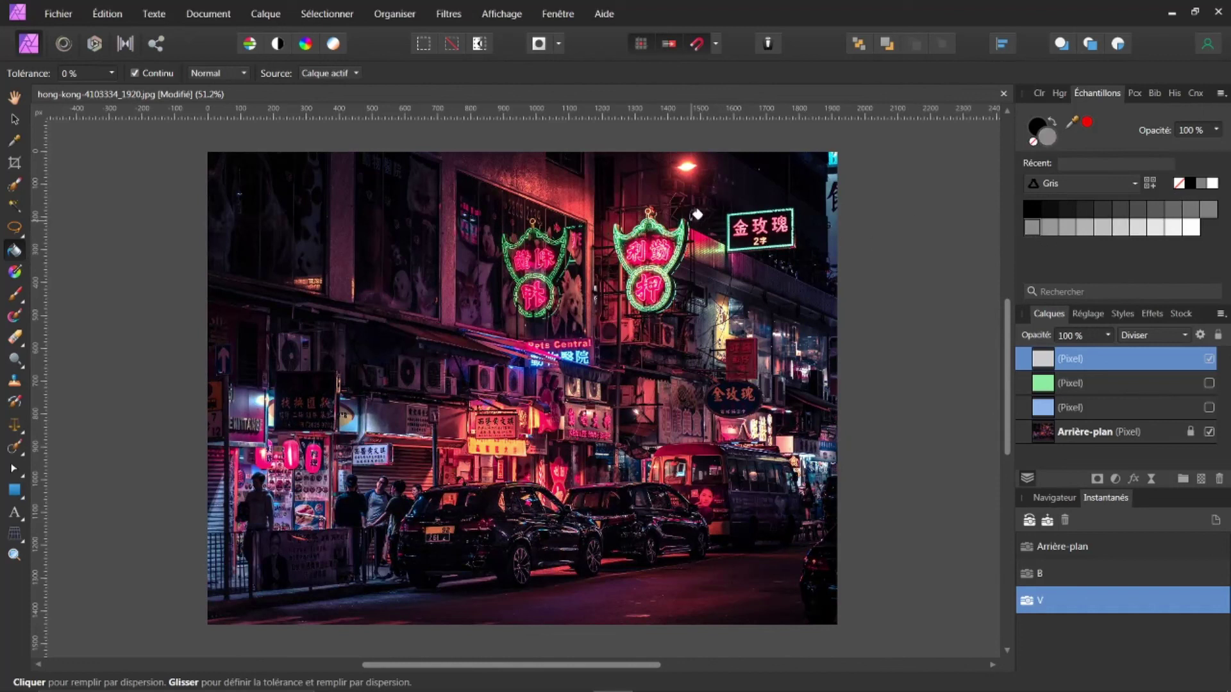
pyautogui.click(697, 214)
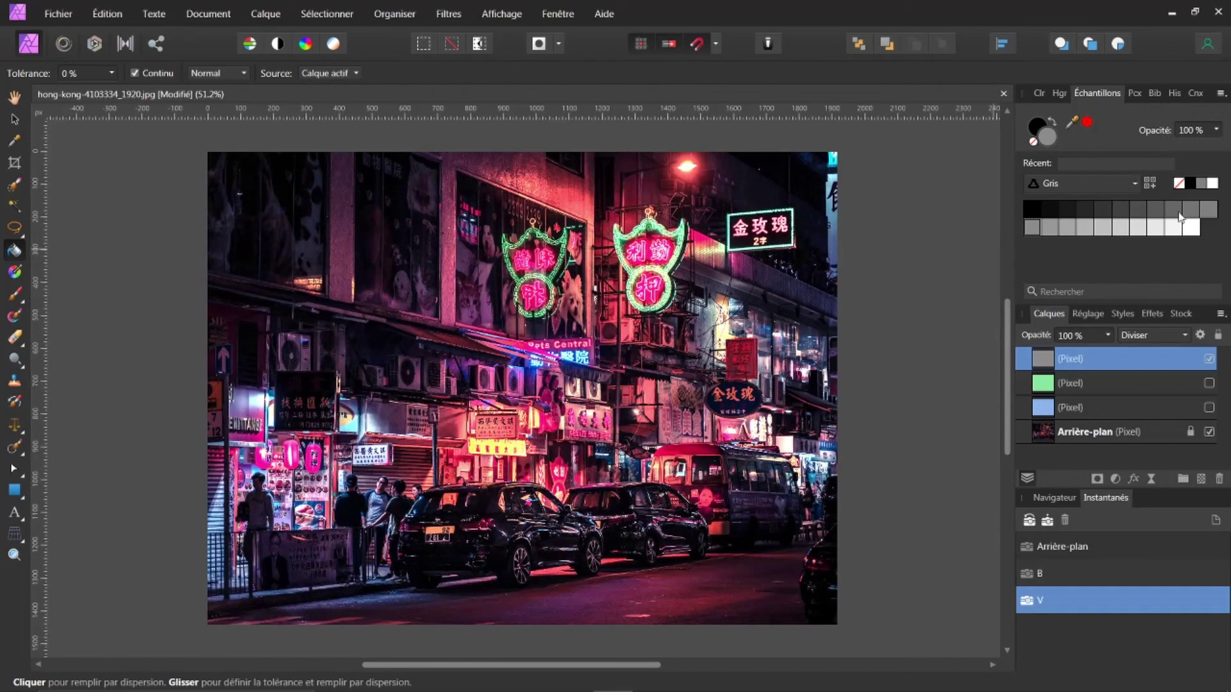
pyautogui.click(1156, 209)
pyautogui.click(730, 221)
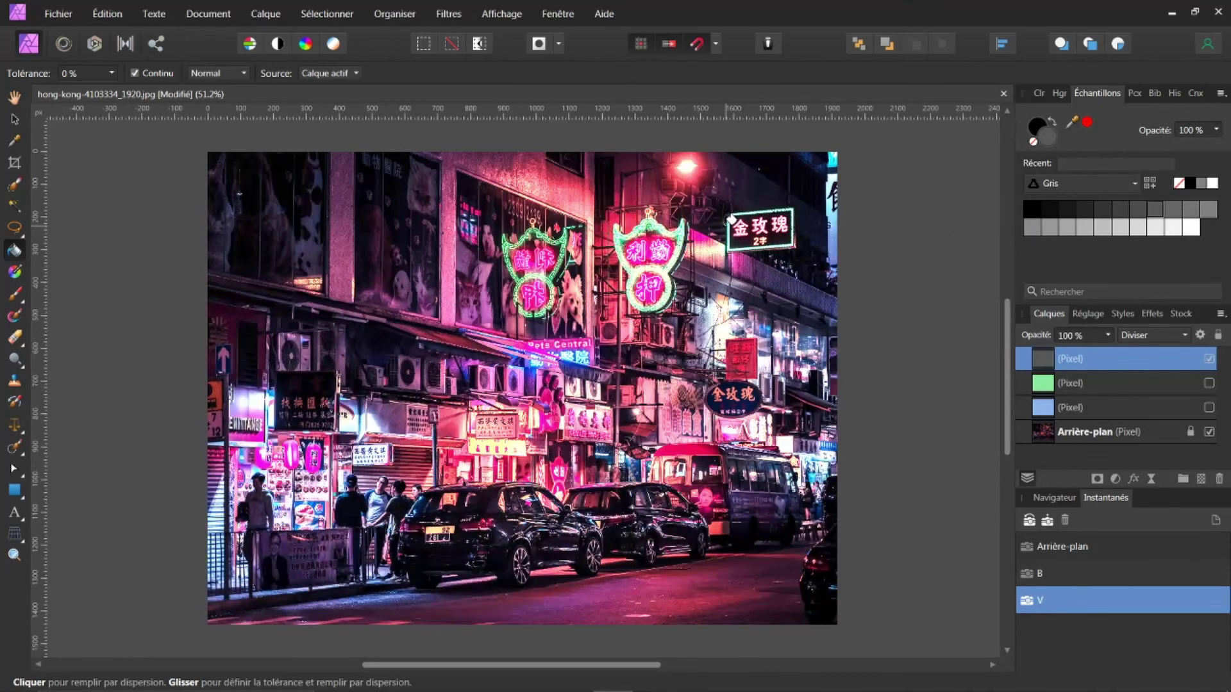
pyautogui.click(1120, 233)
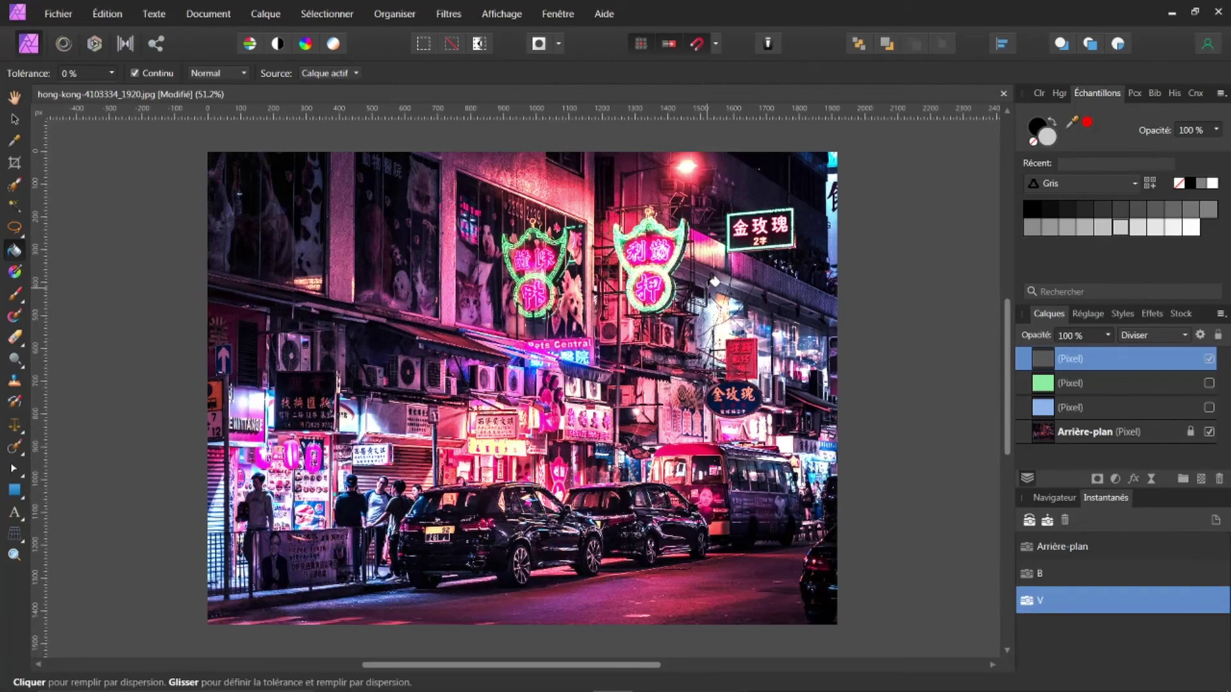
pyautogui.click(714, 281)
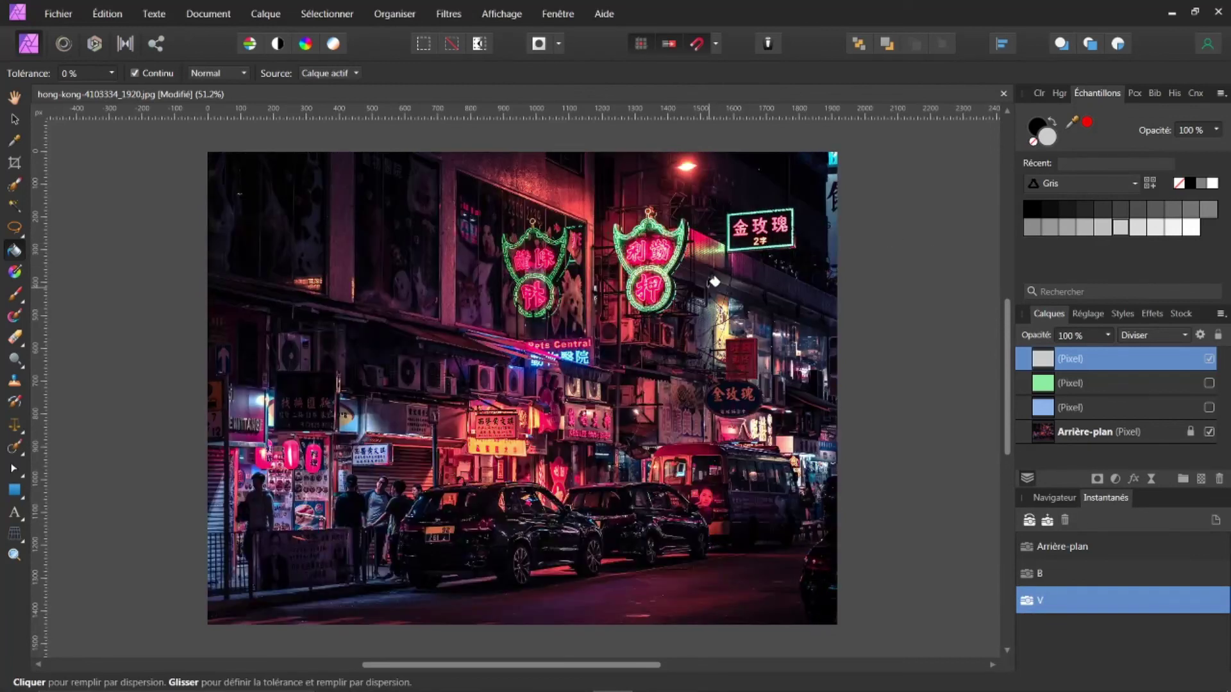
# - Make the green Incrustation layer visible and lower its opacity to 85 %
pyautogui.click(1209, 383)
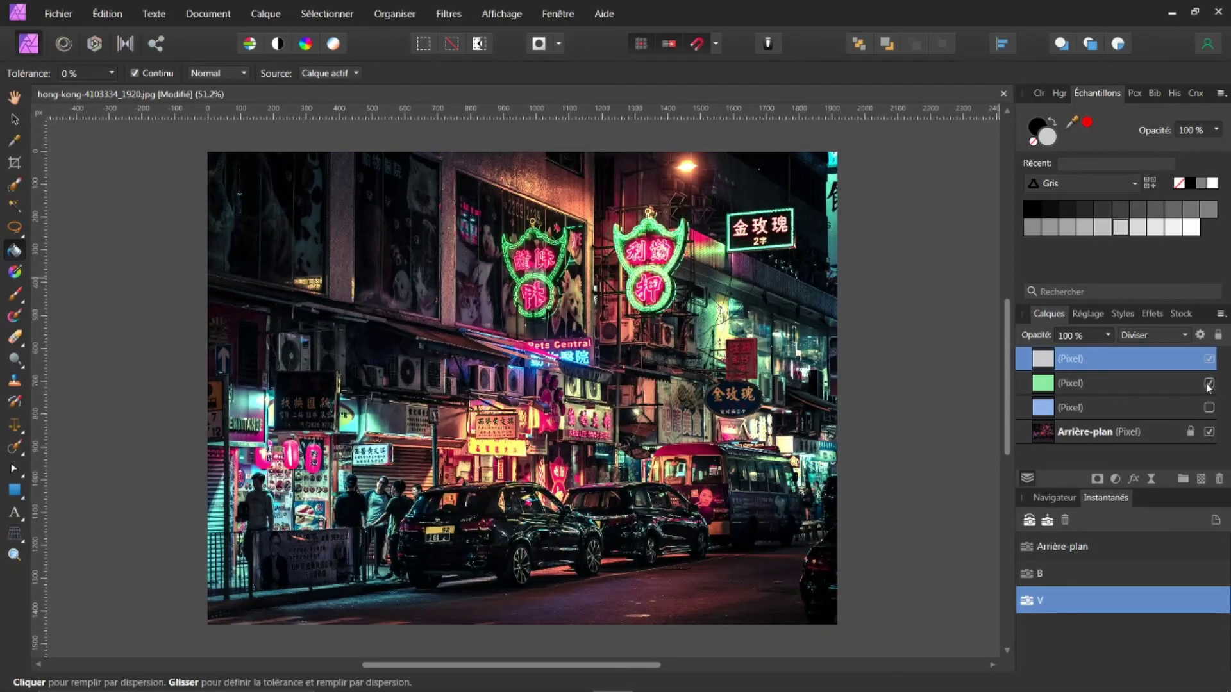
pyautogui.click(1103, 383)
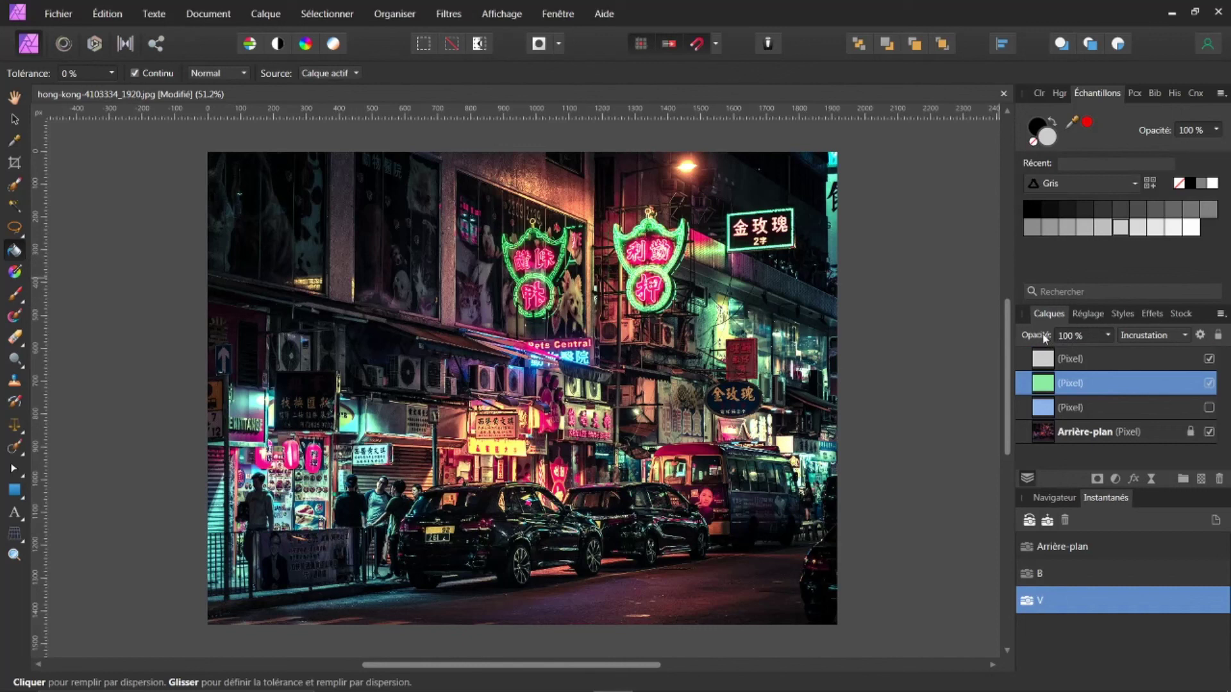
pyautogui.moveTo(1024, 338)
pyautogui.mouseDown()
pyautogui.moveTo(985, 344)
pyautogui.moveTo(1032, 339)
pyautogui.moveTo(1017, 332)
pyautogui.mouseUp()
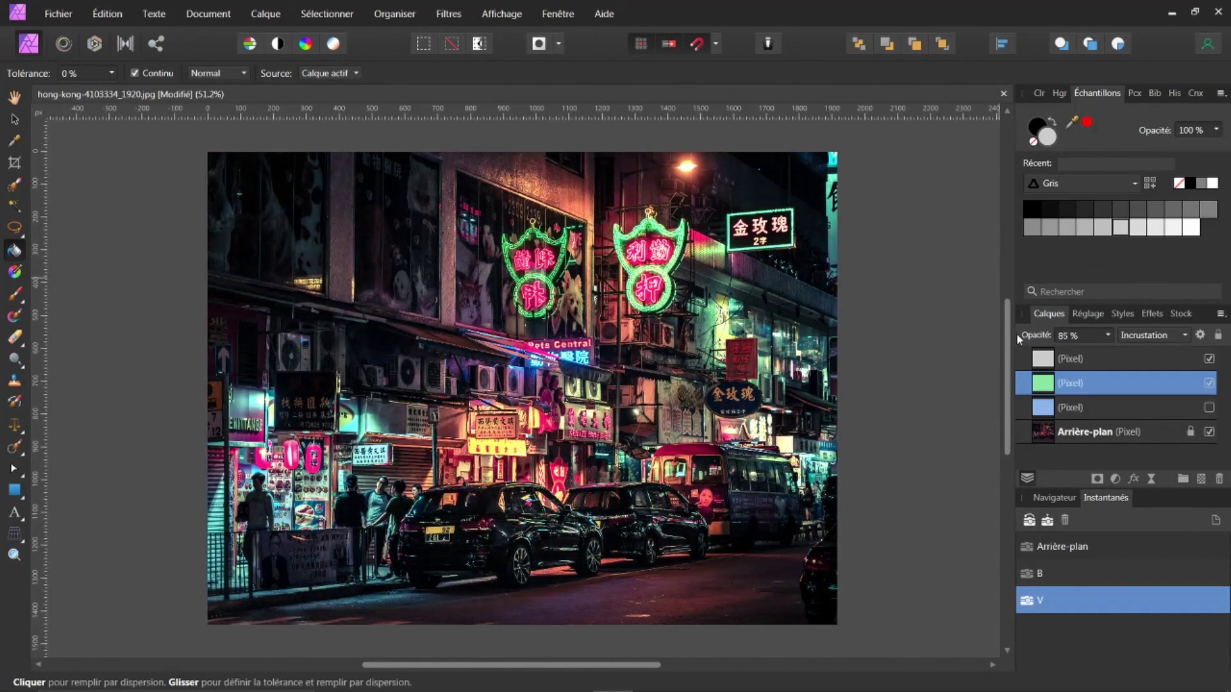